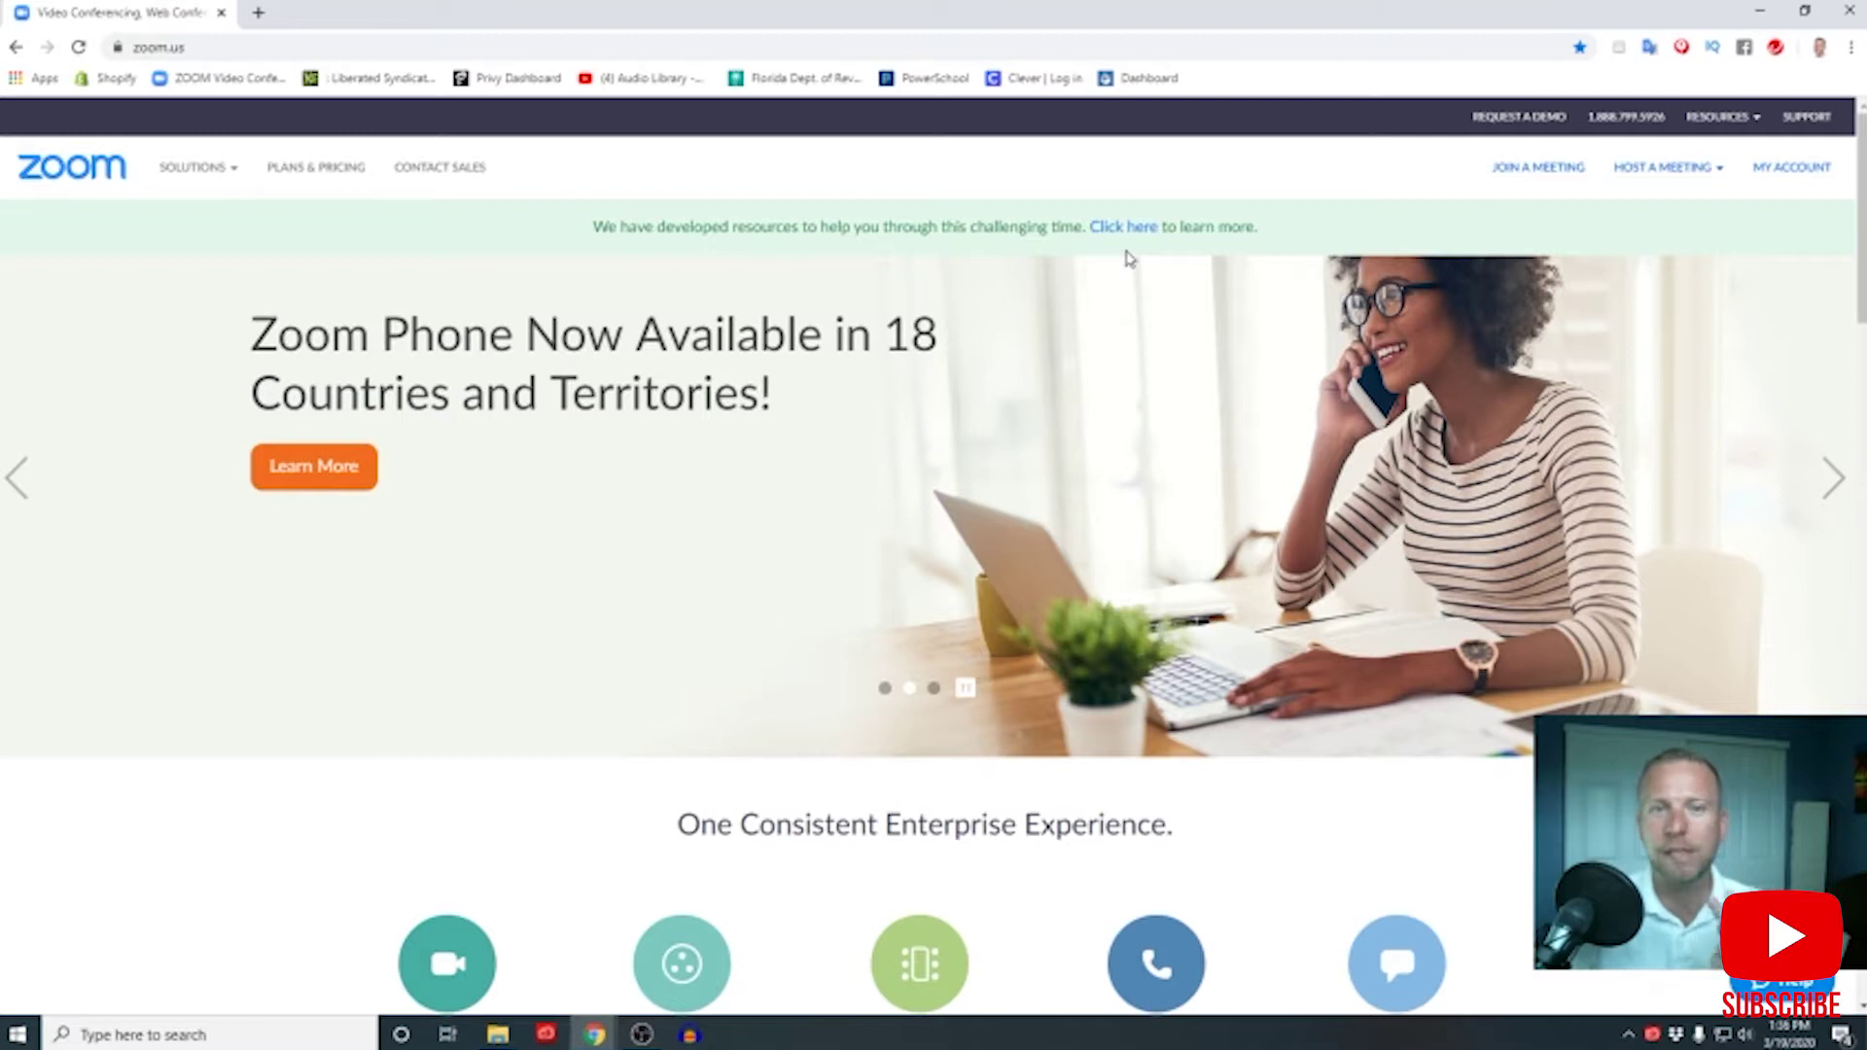
Schedule 'Lifestyle Savant Meeting' for Mar 19, 2020, 2:00 PM with no meeting password.
mouse_move(1685, 171)
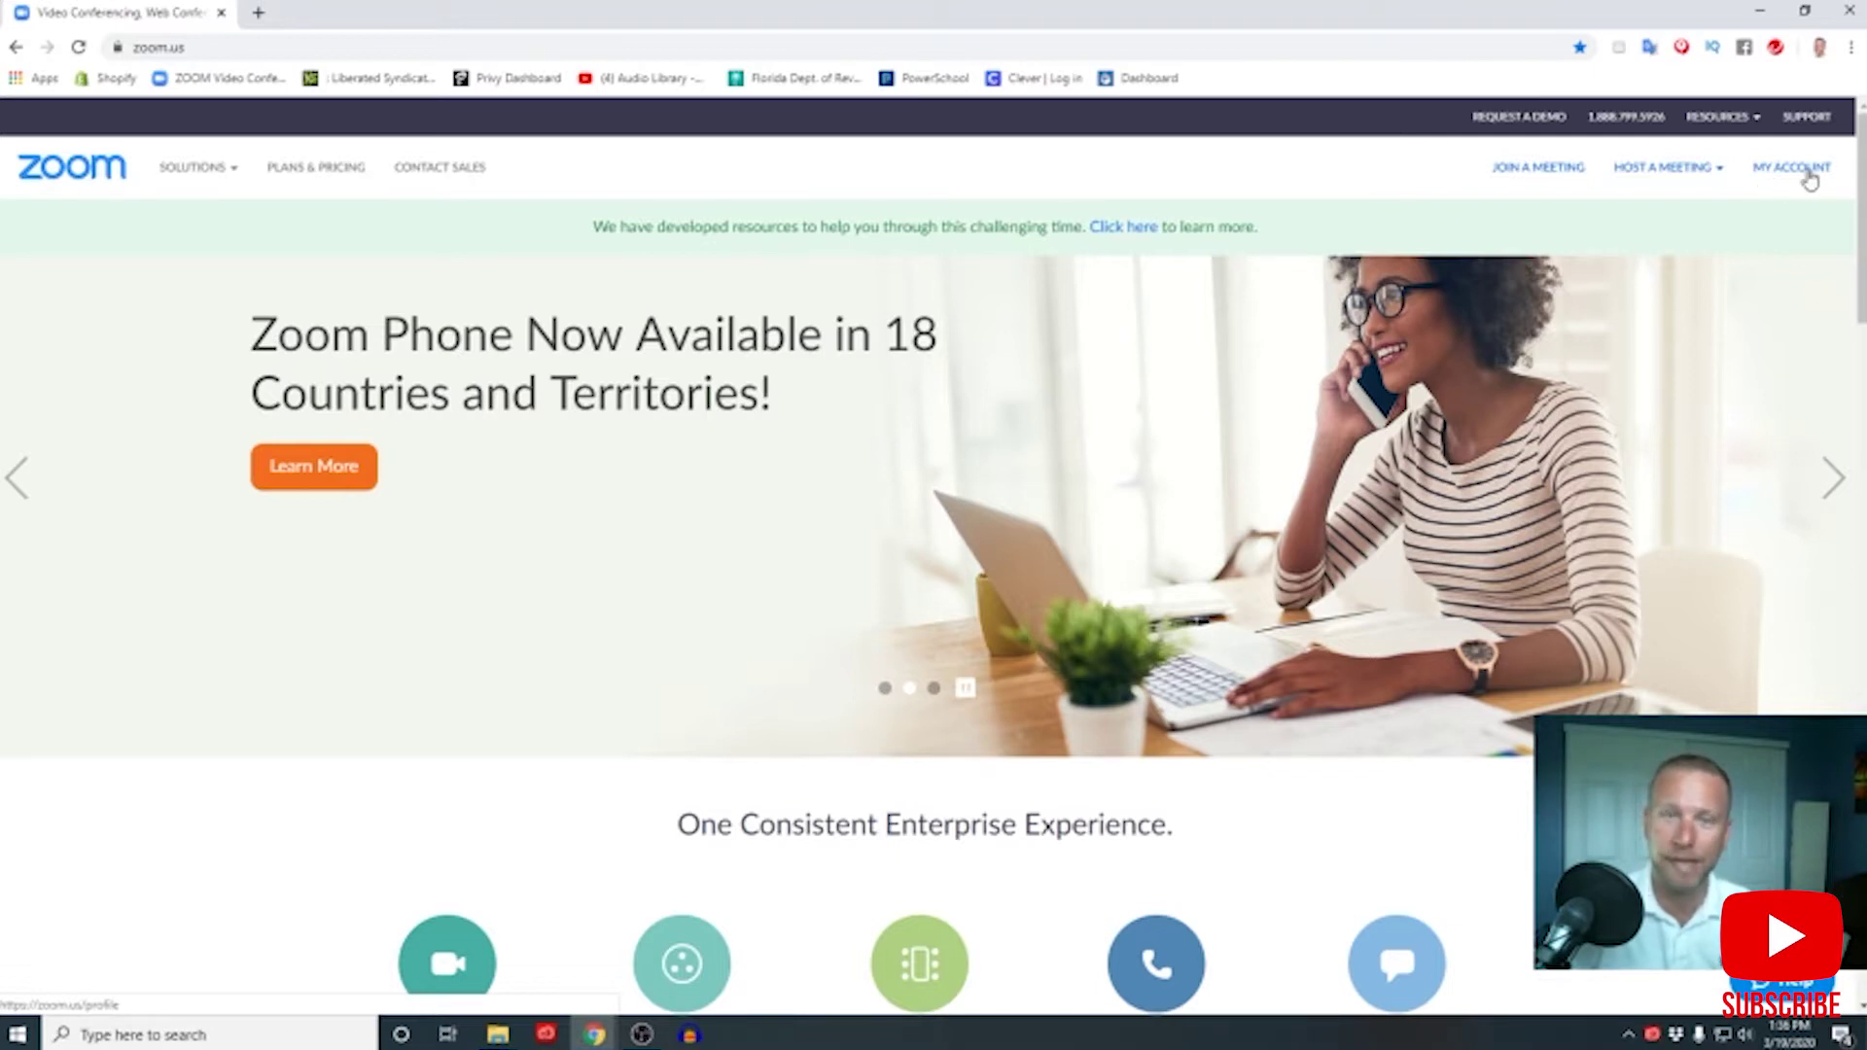
click(1807, 175)
click(140, 324)
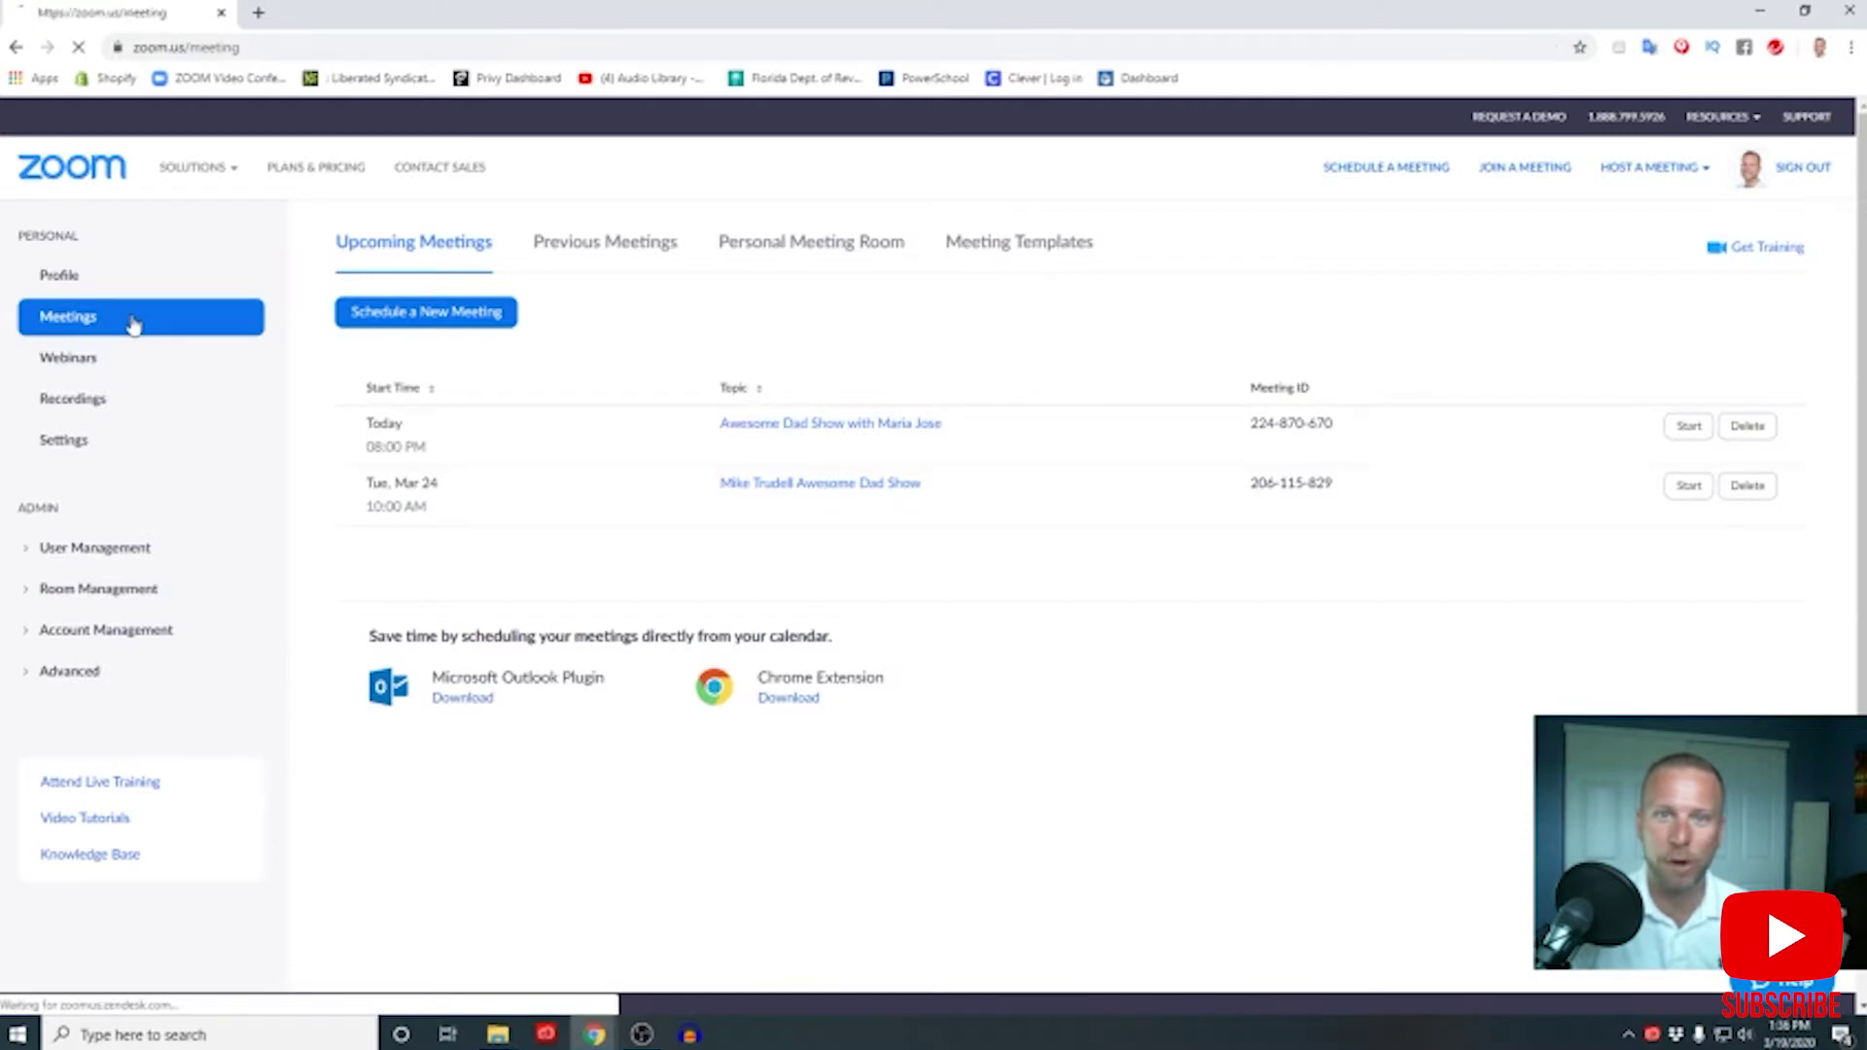
click(453, 324)
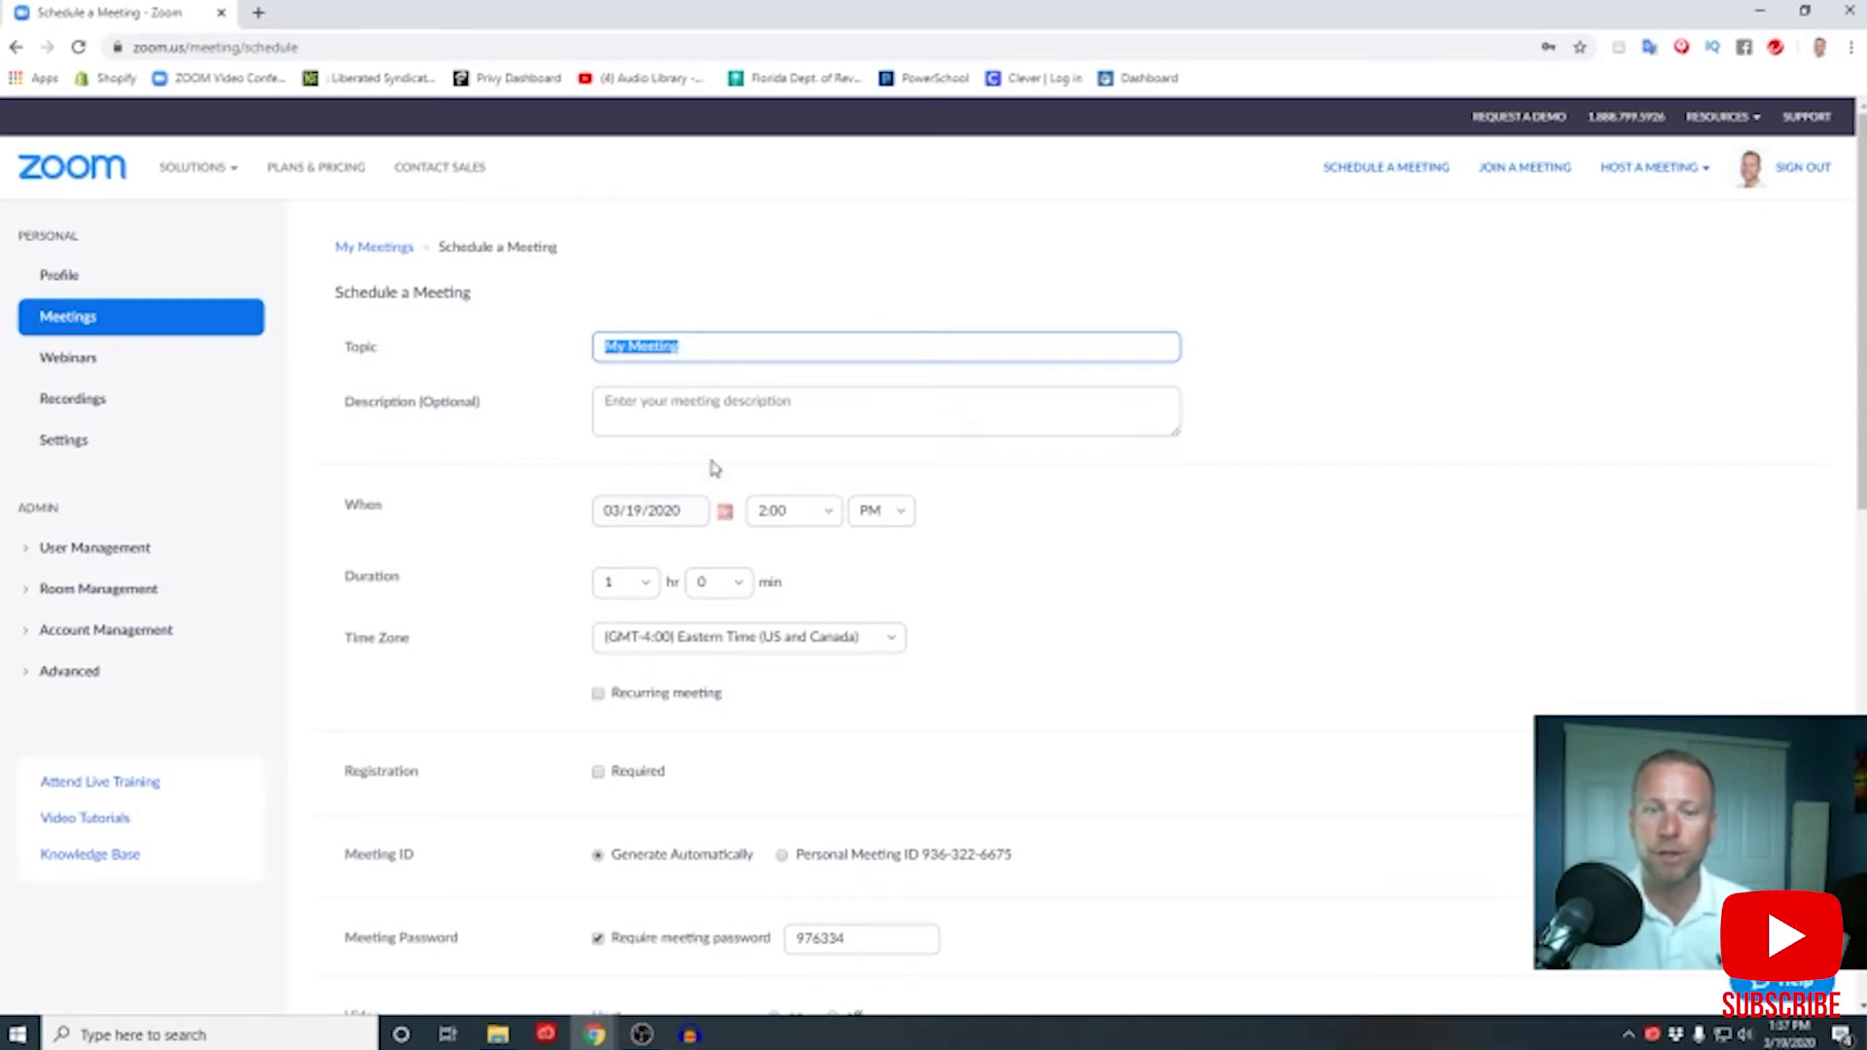
scroll(668, 613, down, 3)
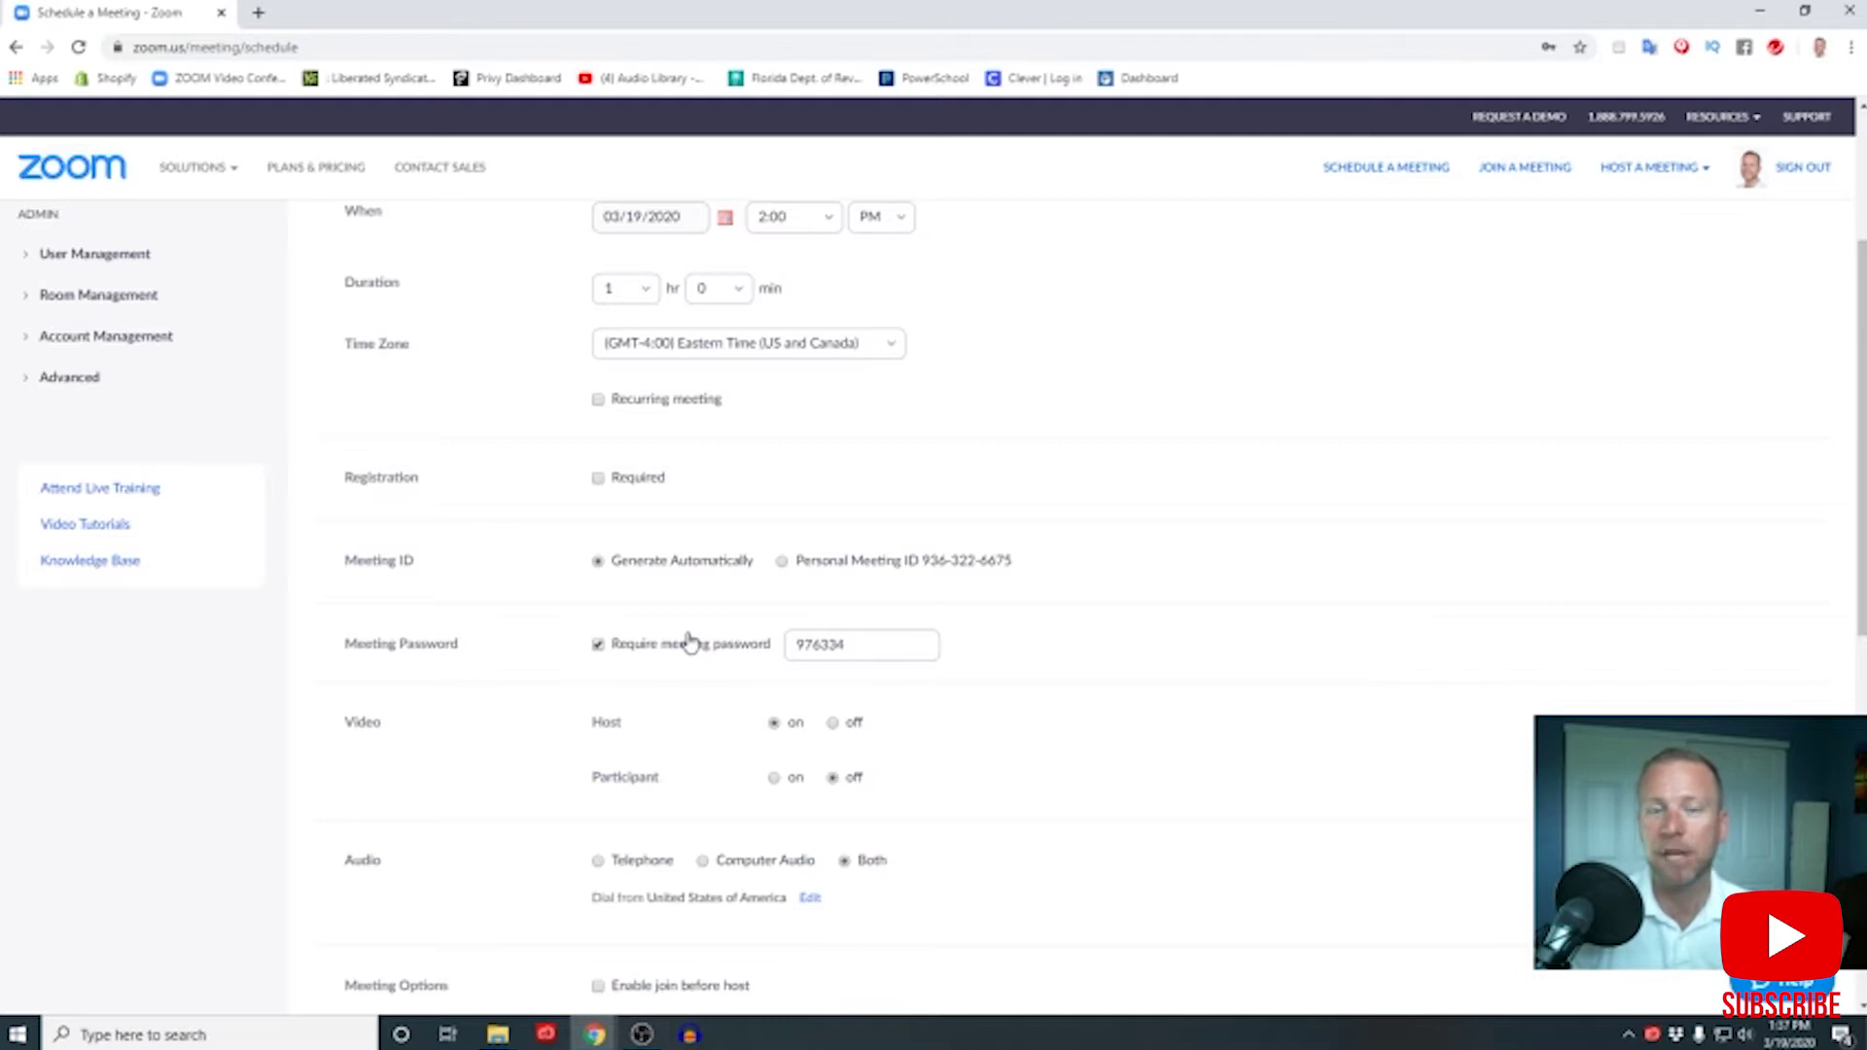
click(598, 645)
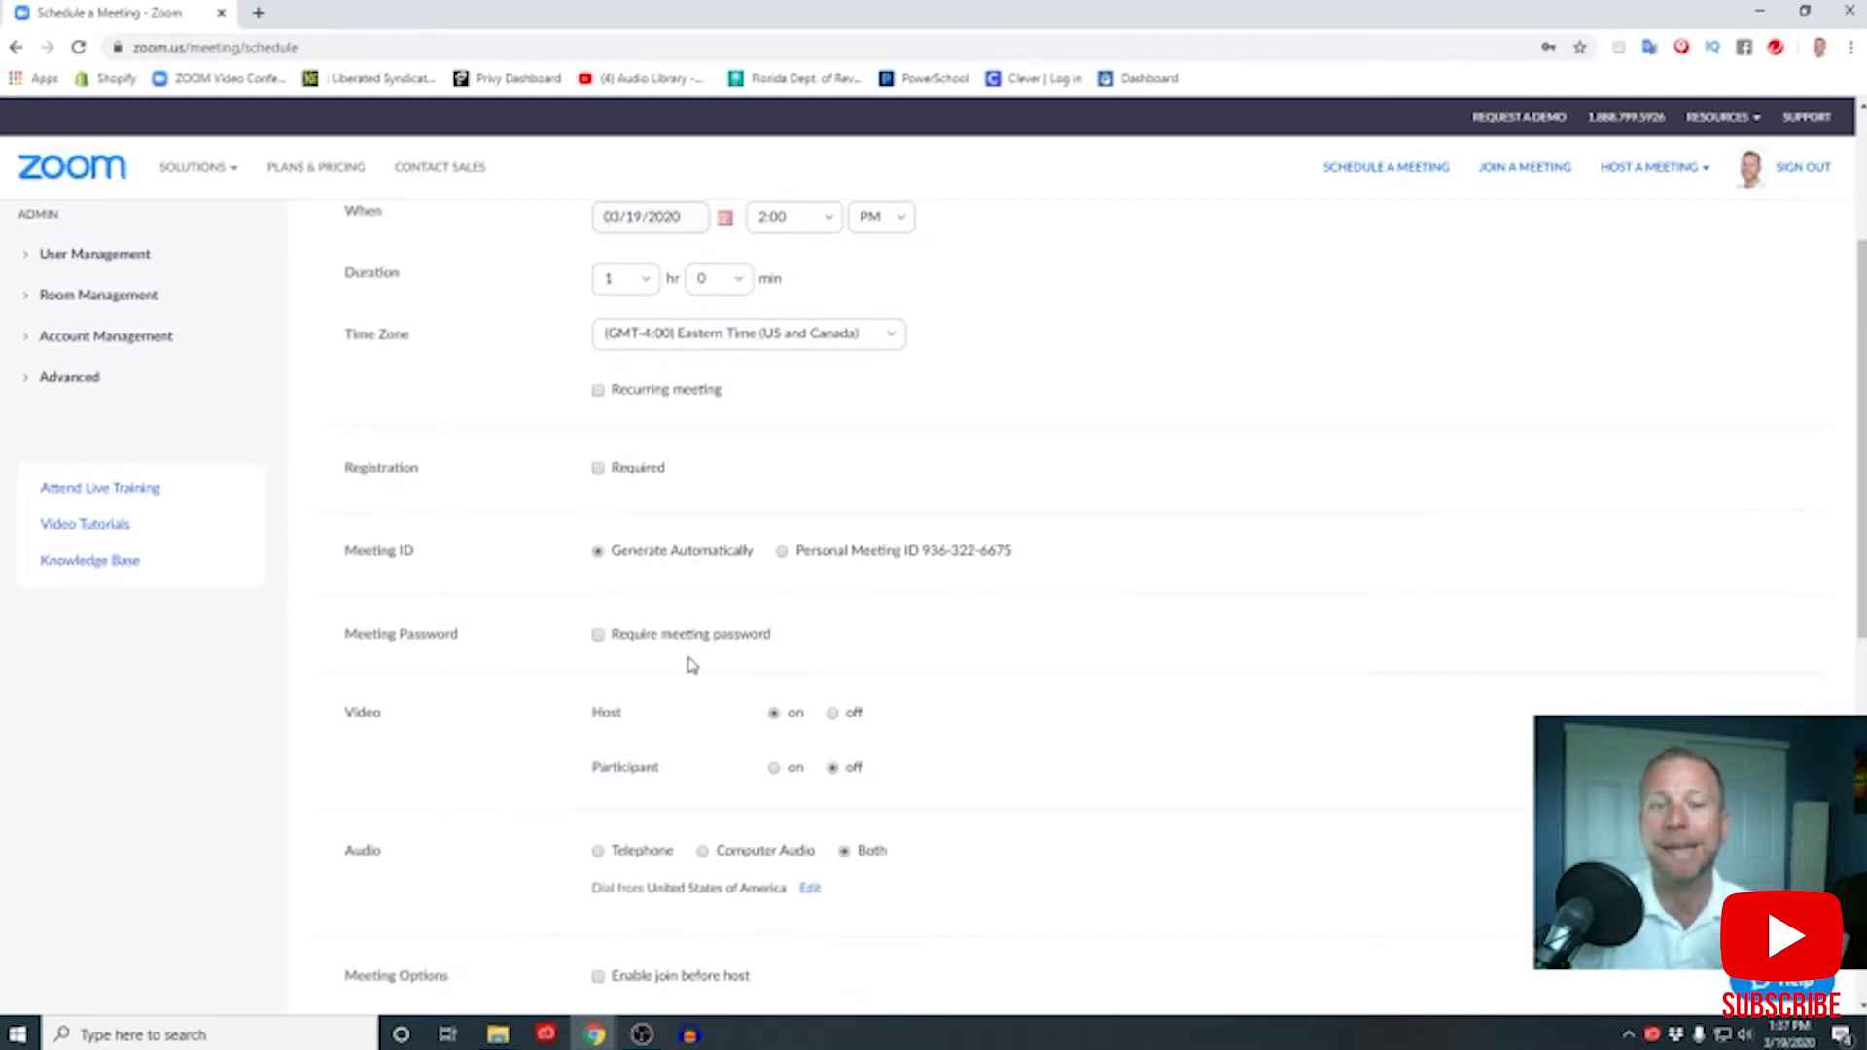
scroll(686, 661, down, 4)
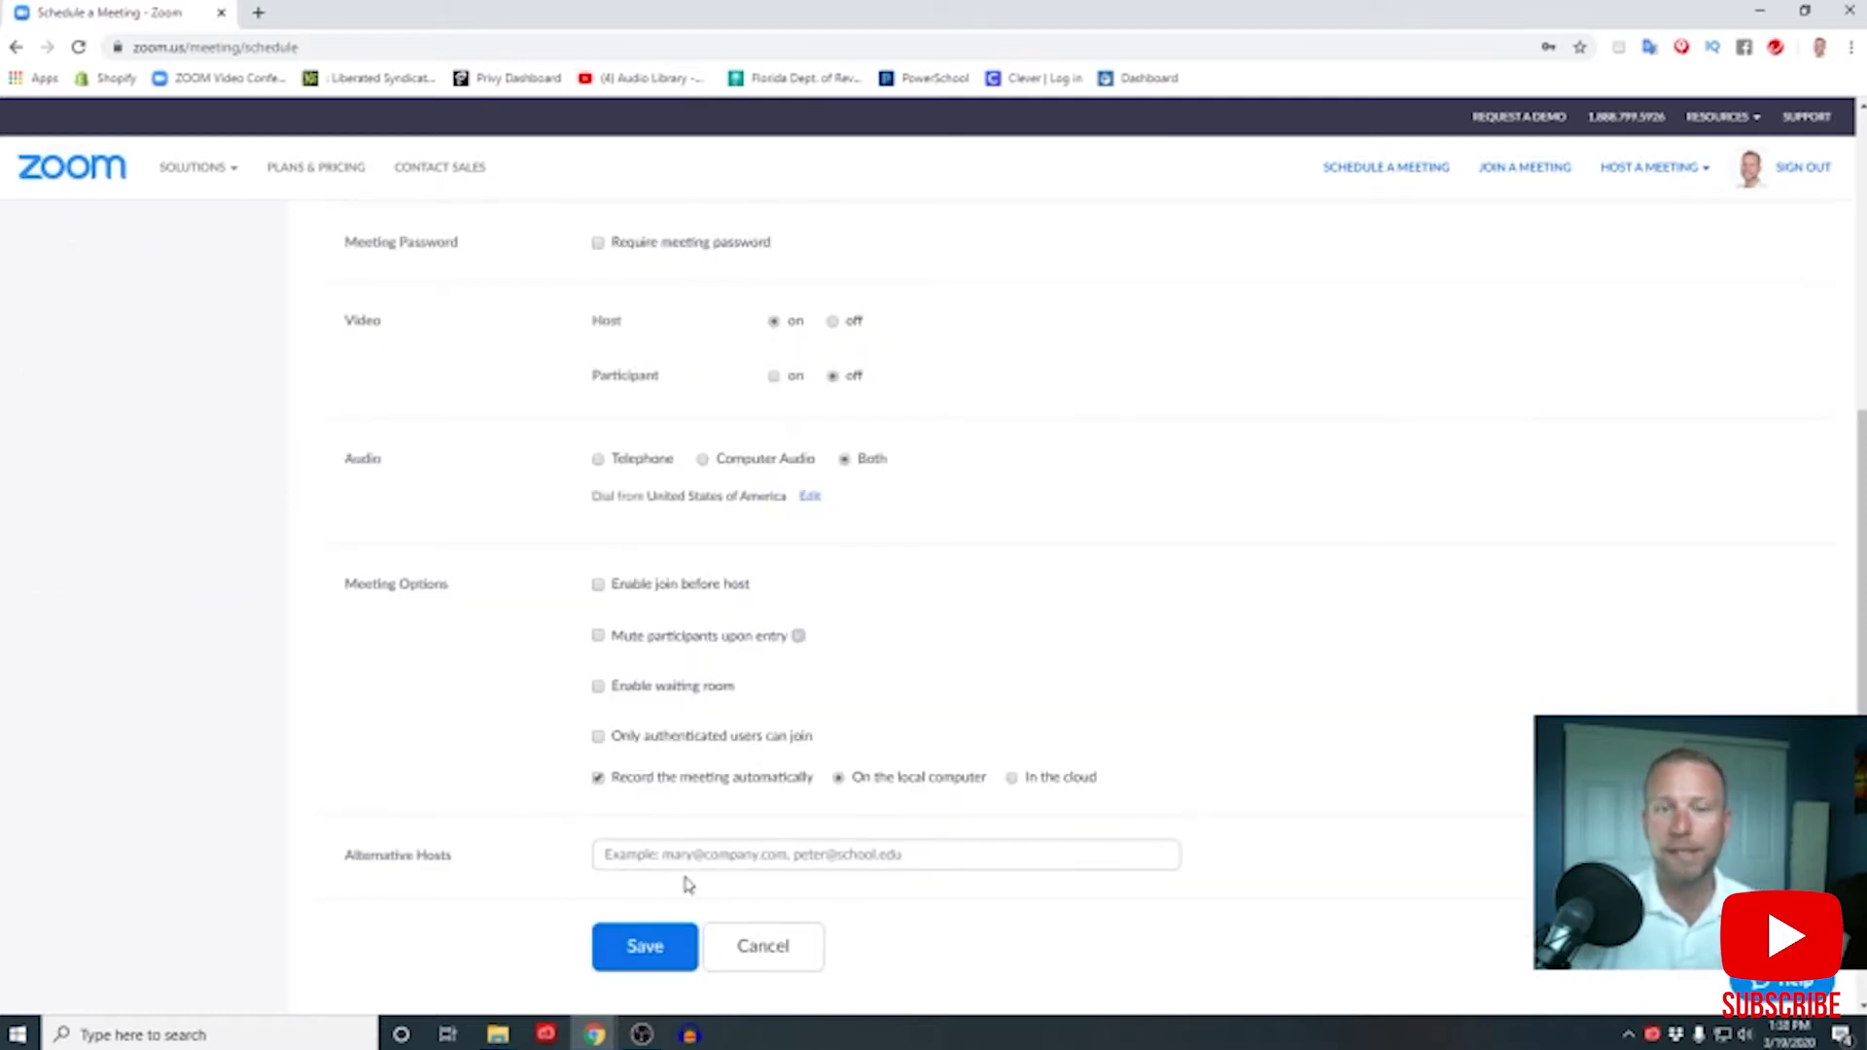
click(640, 959)
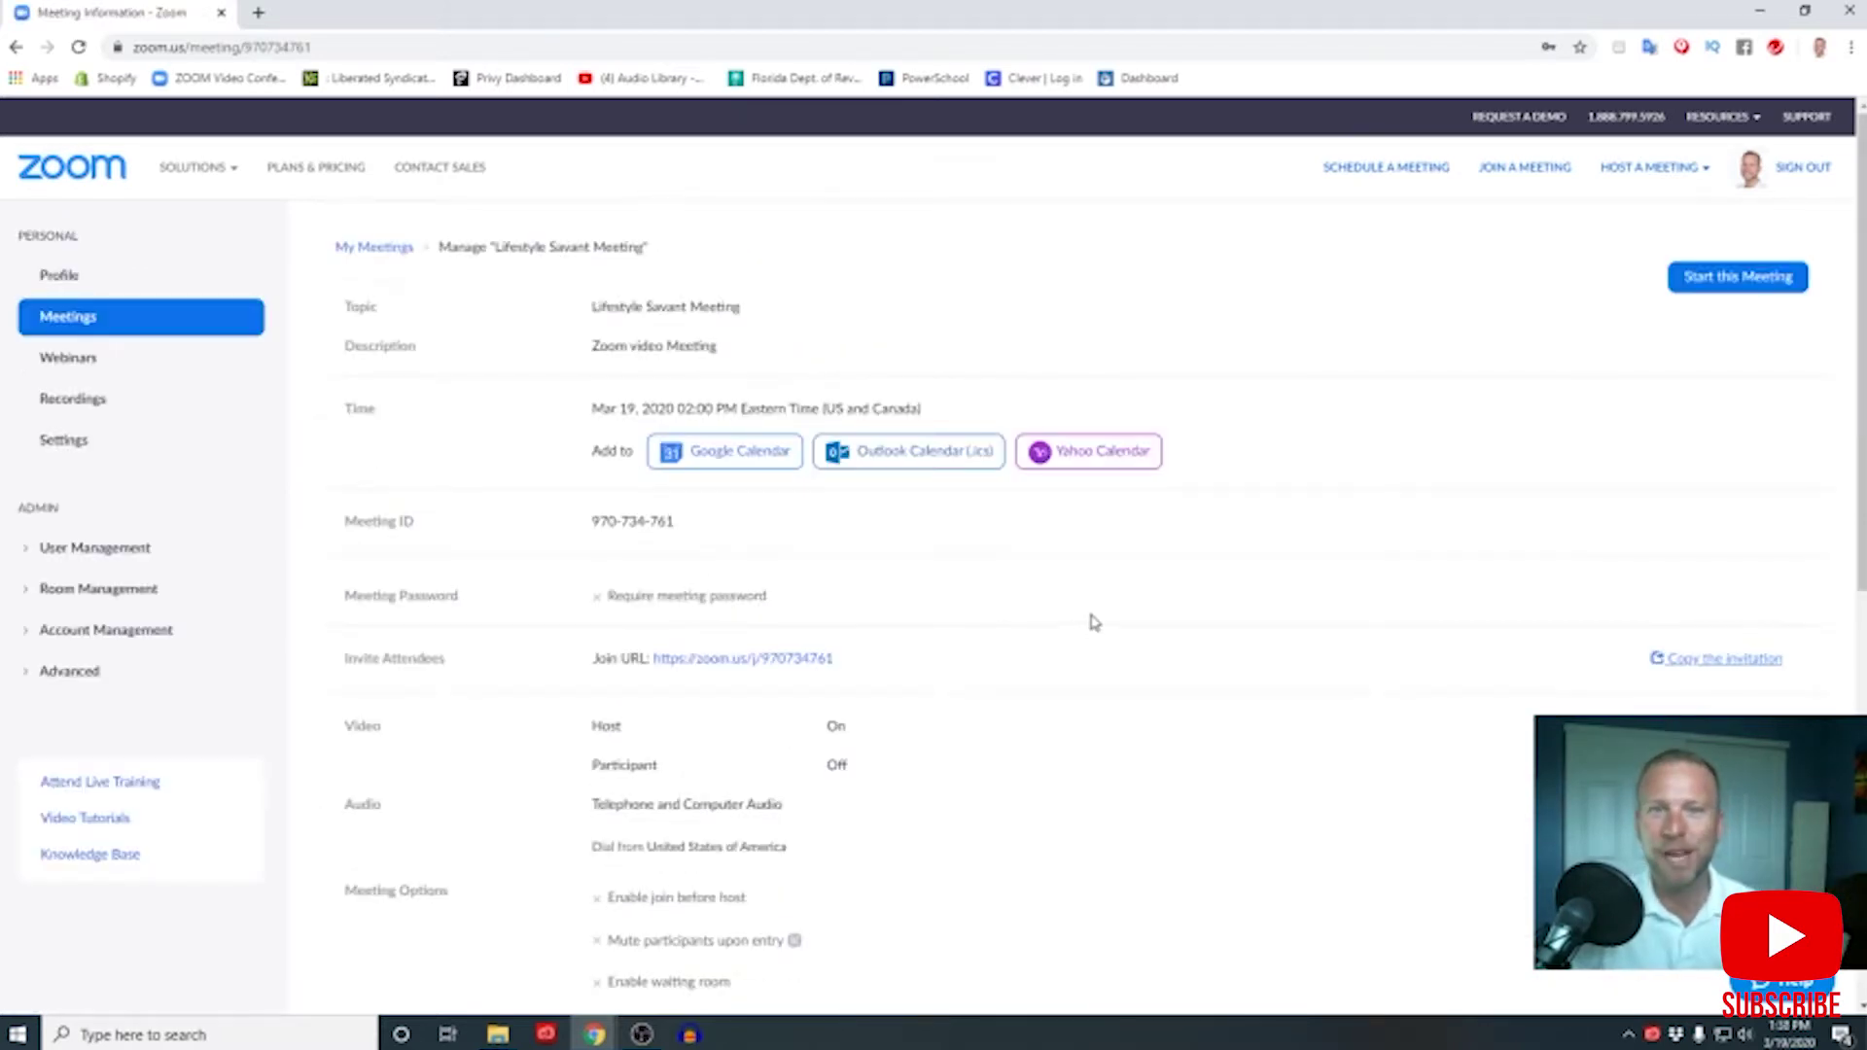
Copy the full meeting invitation to the clipboard, then start Lifestyle Savant Meeting.
click(1718, 661)
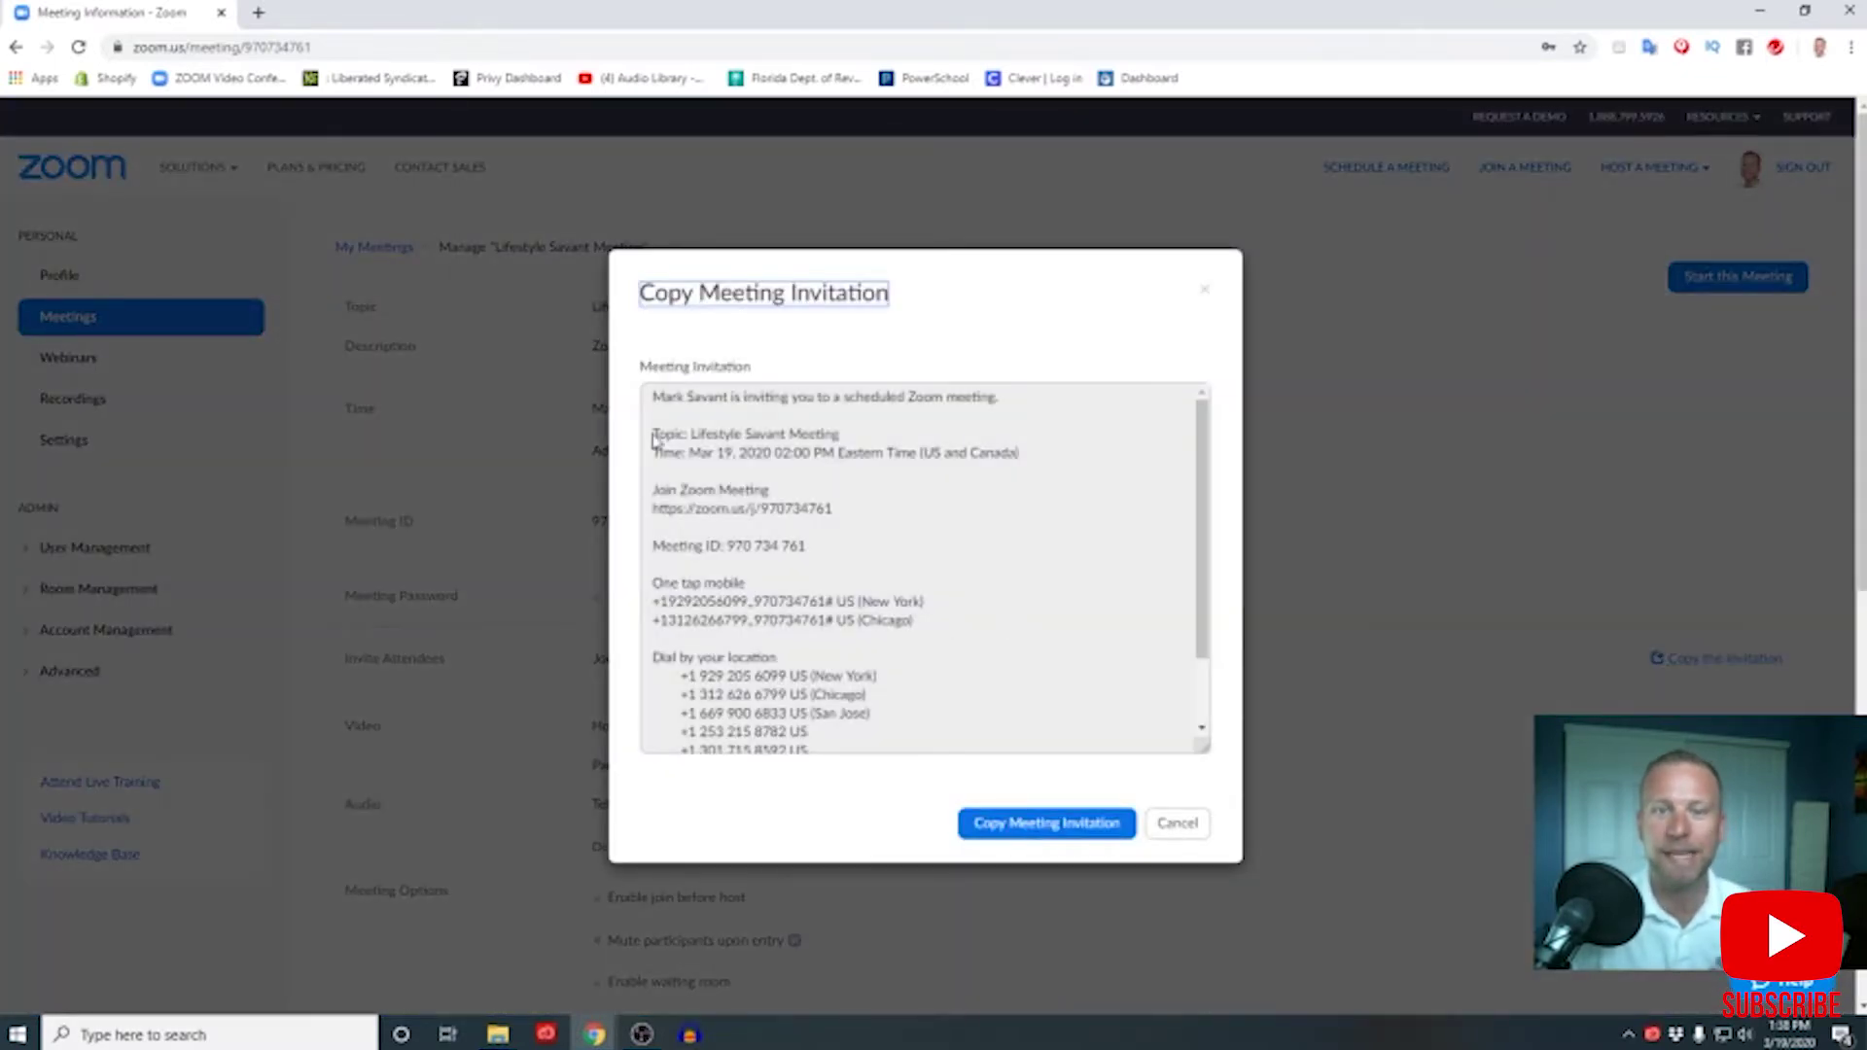
scroll(649, 400, down, 7)
scroll(1024, 836, up, 5)
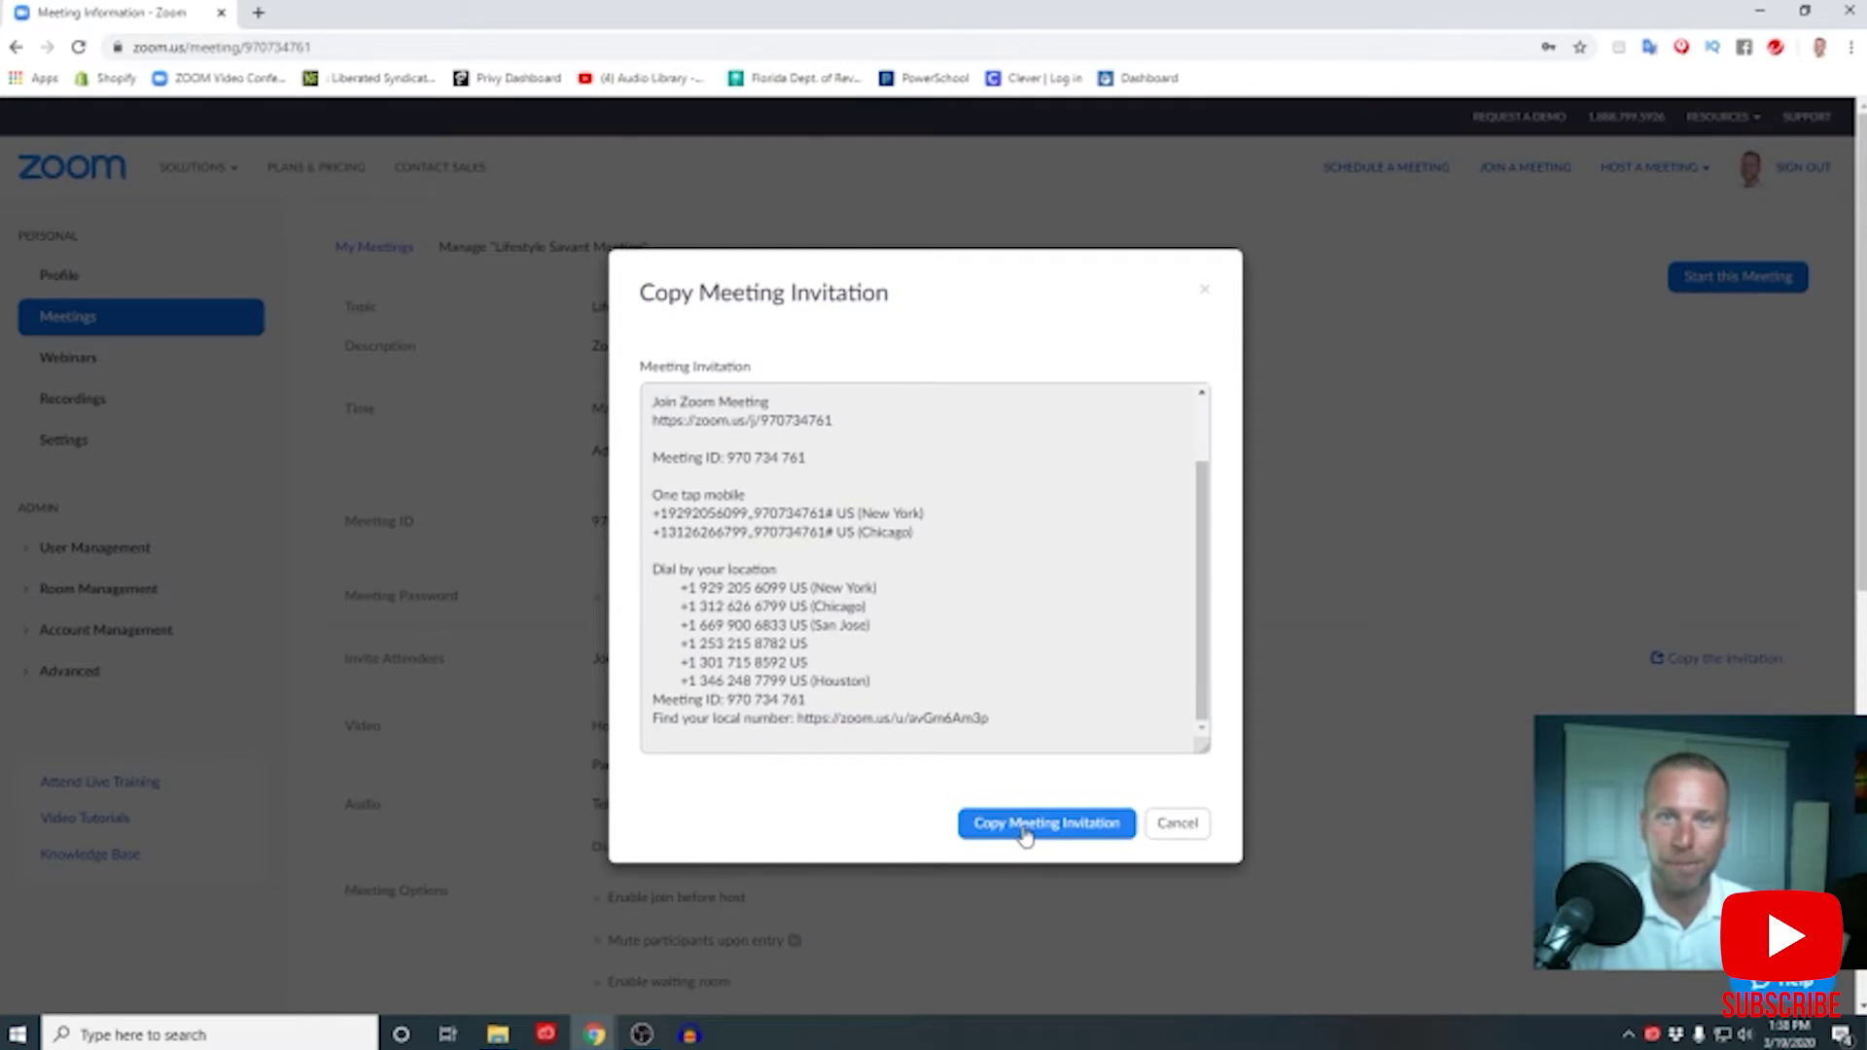
click(1024, 834)
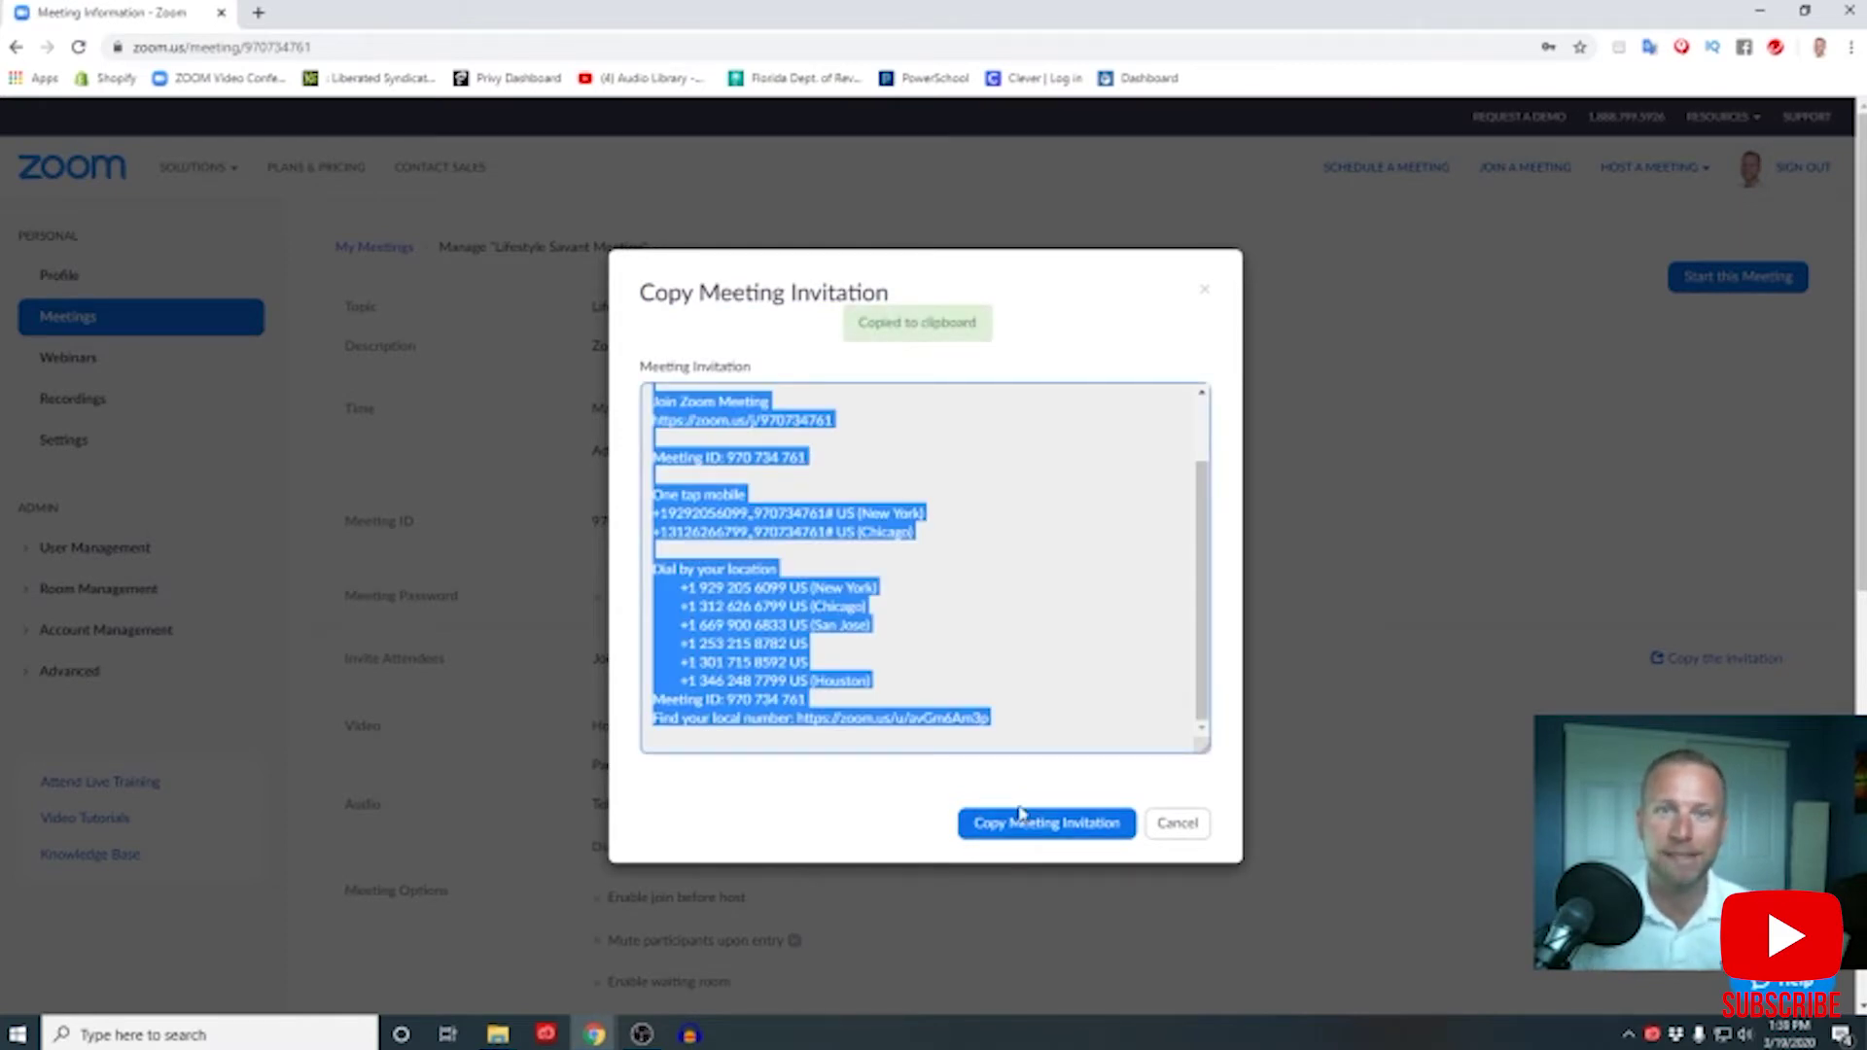
click(1181, 825)
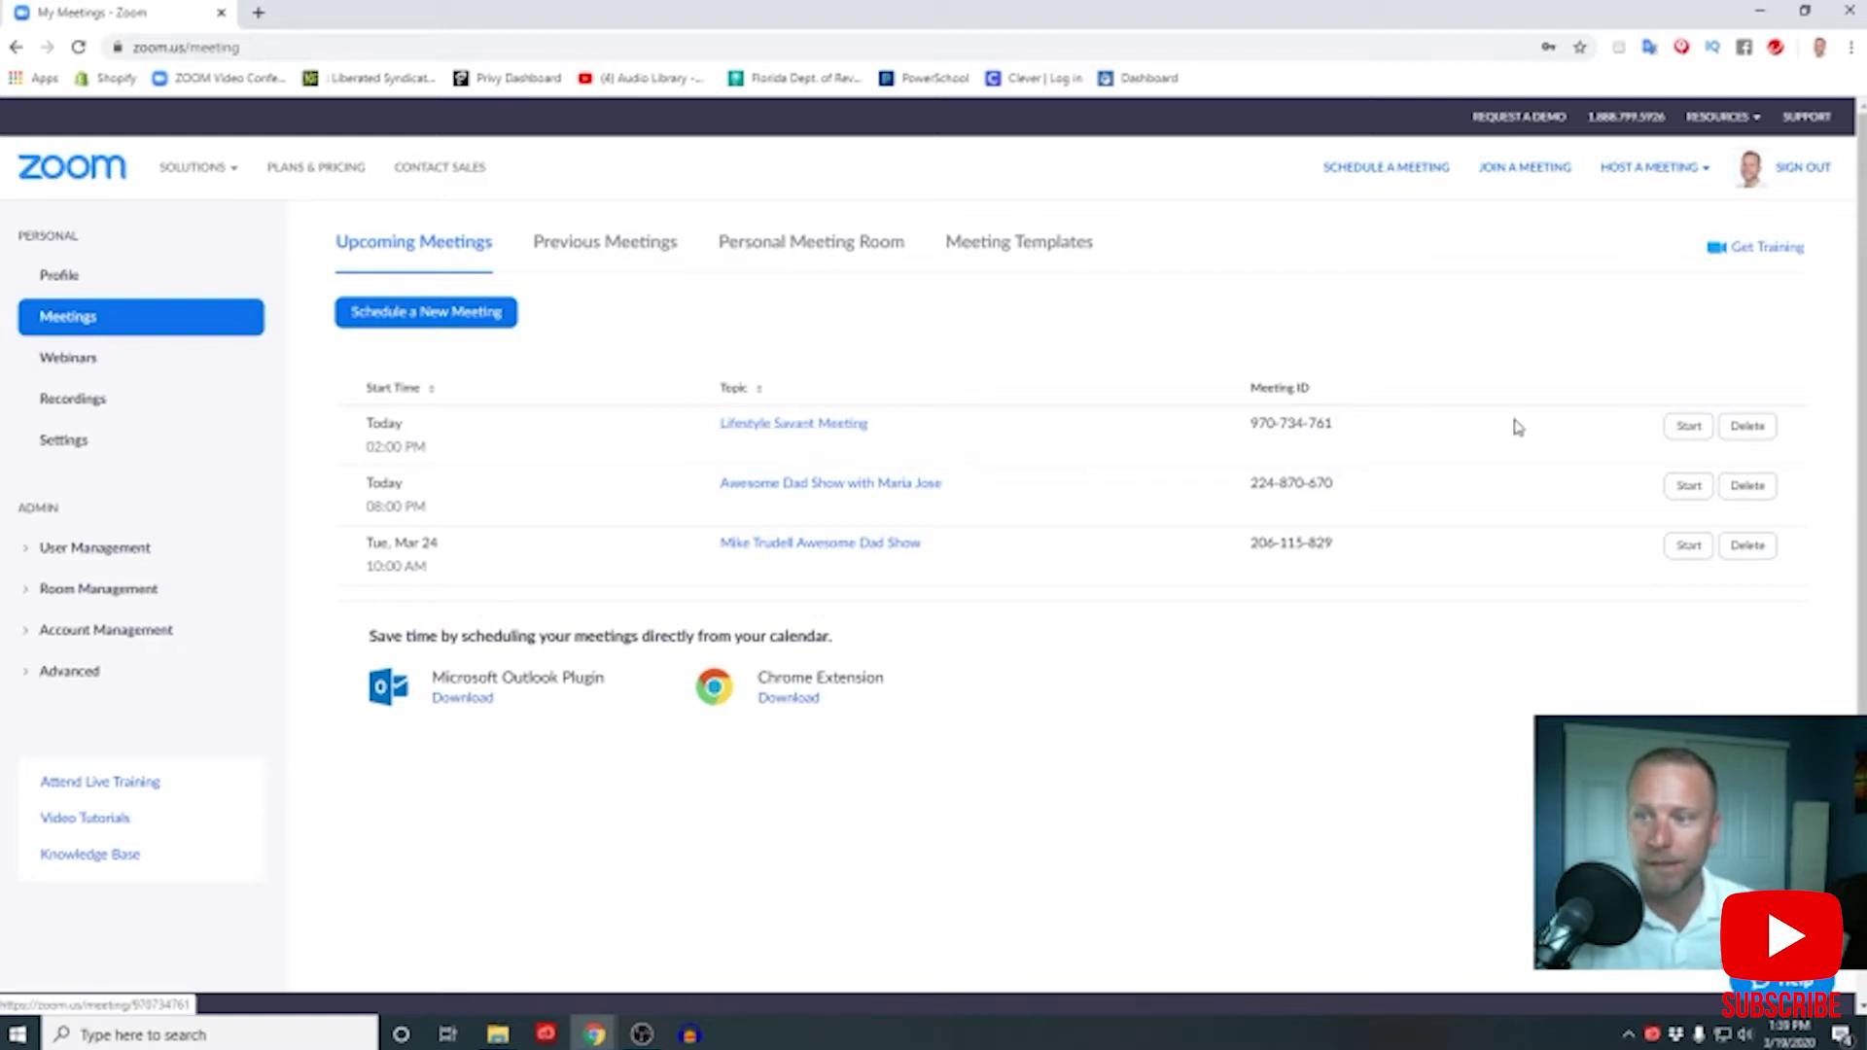
click(1687, 428)
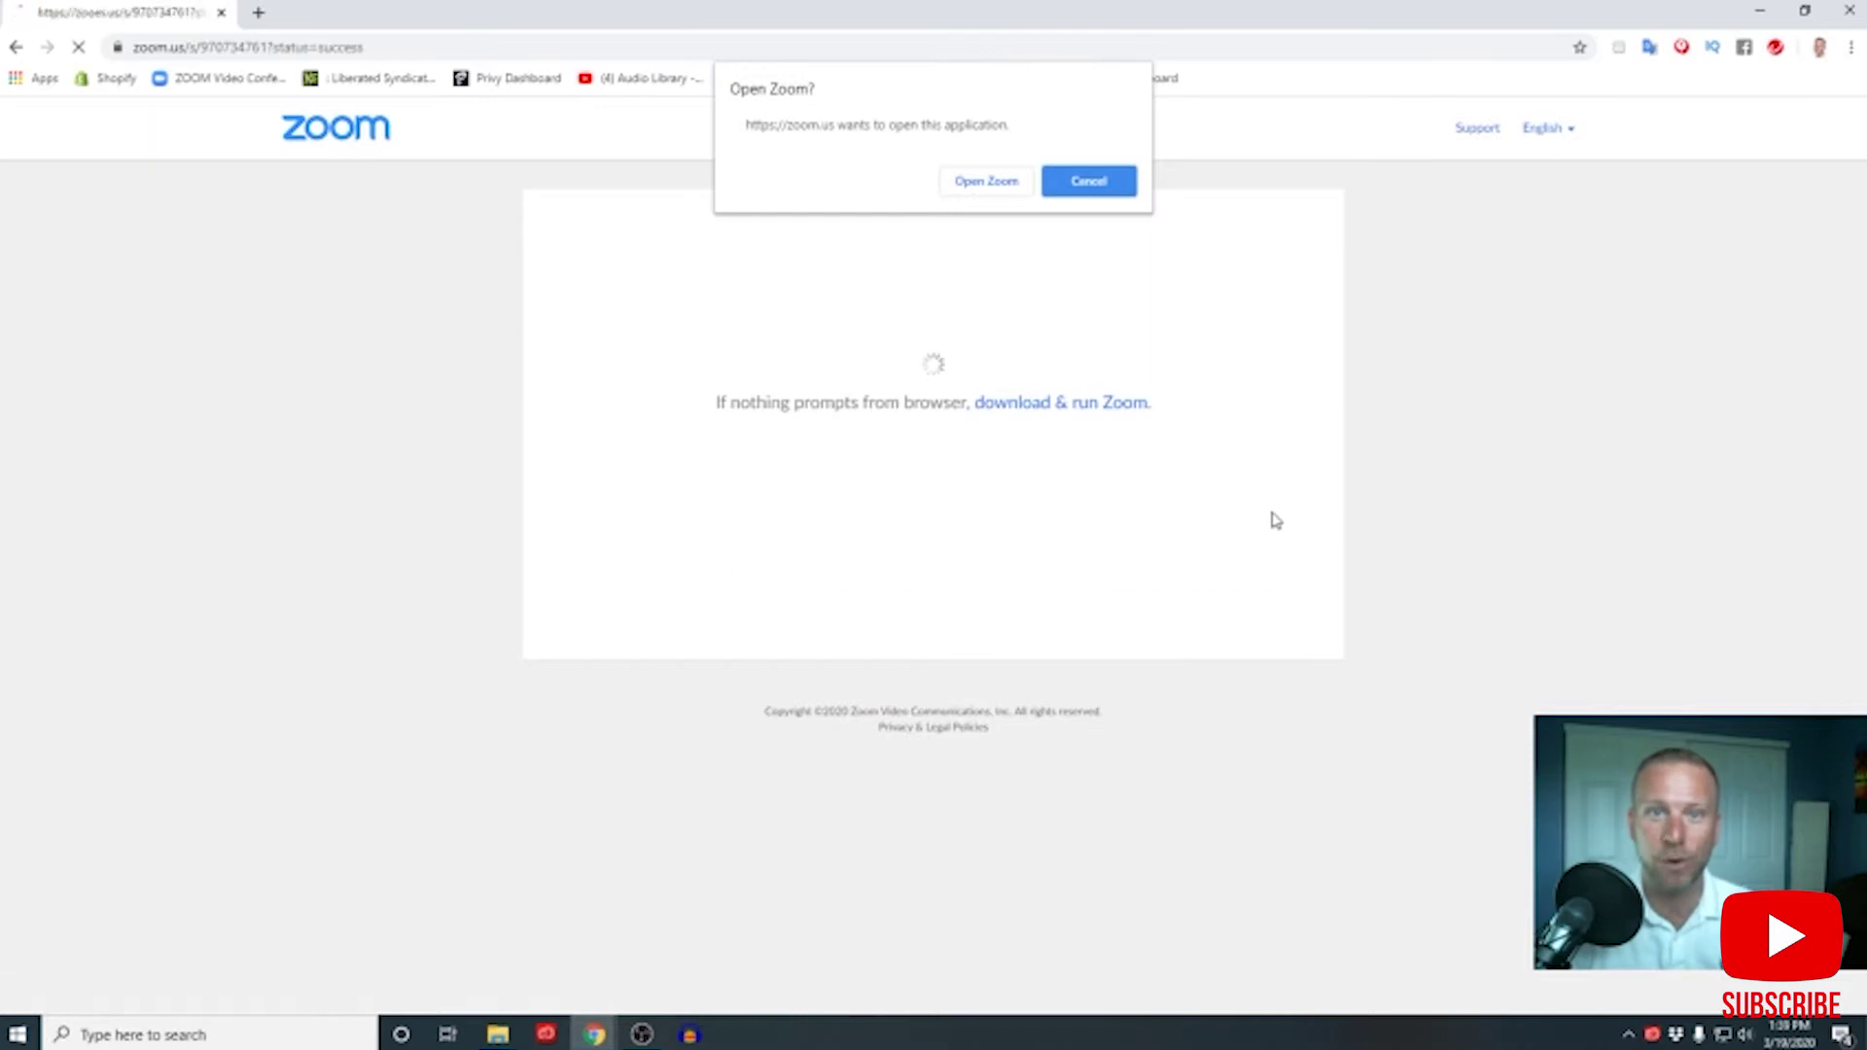
Let the browser launch the Zoom app for the meeting.
click(985, 182)
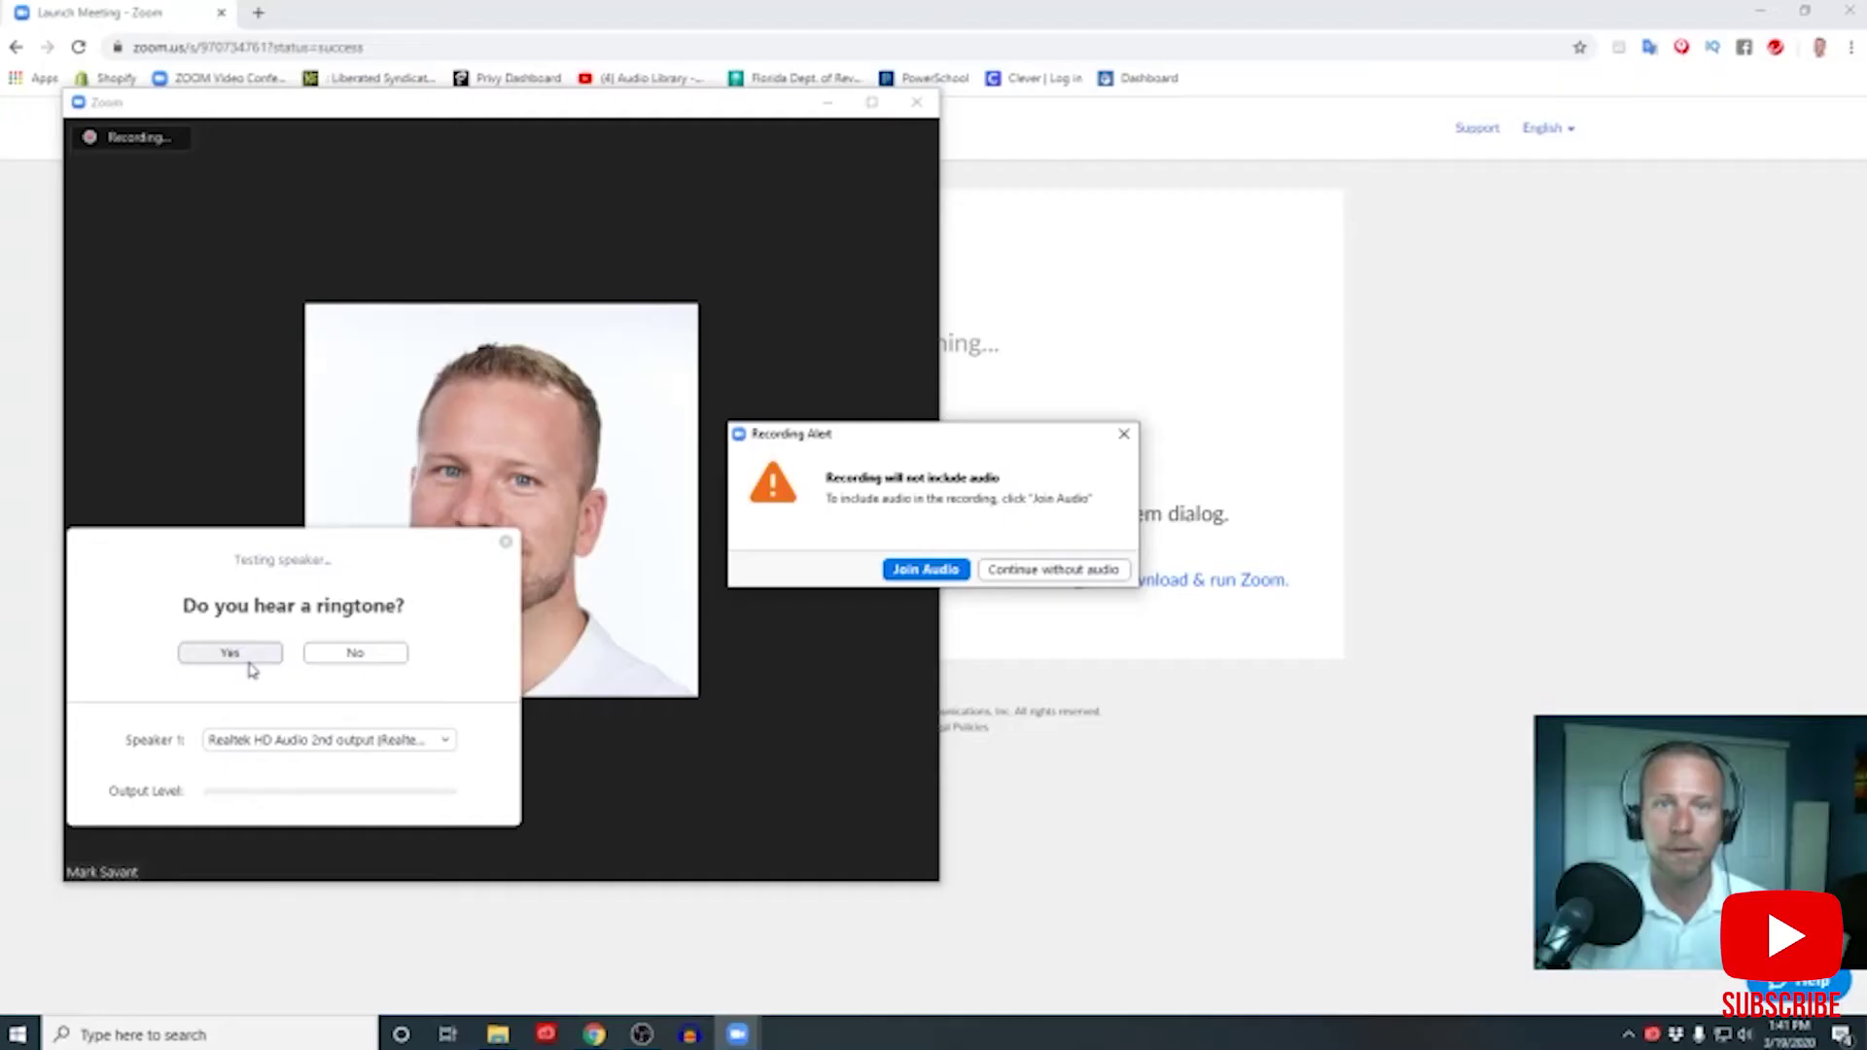
Confirm the speaker ringtone and microphone replay, then join with computer audio.
click(294, 742)
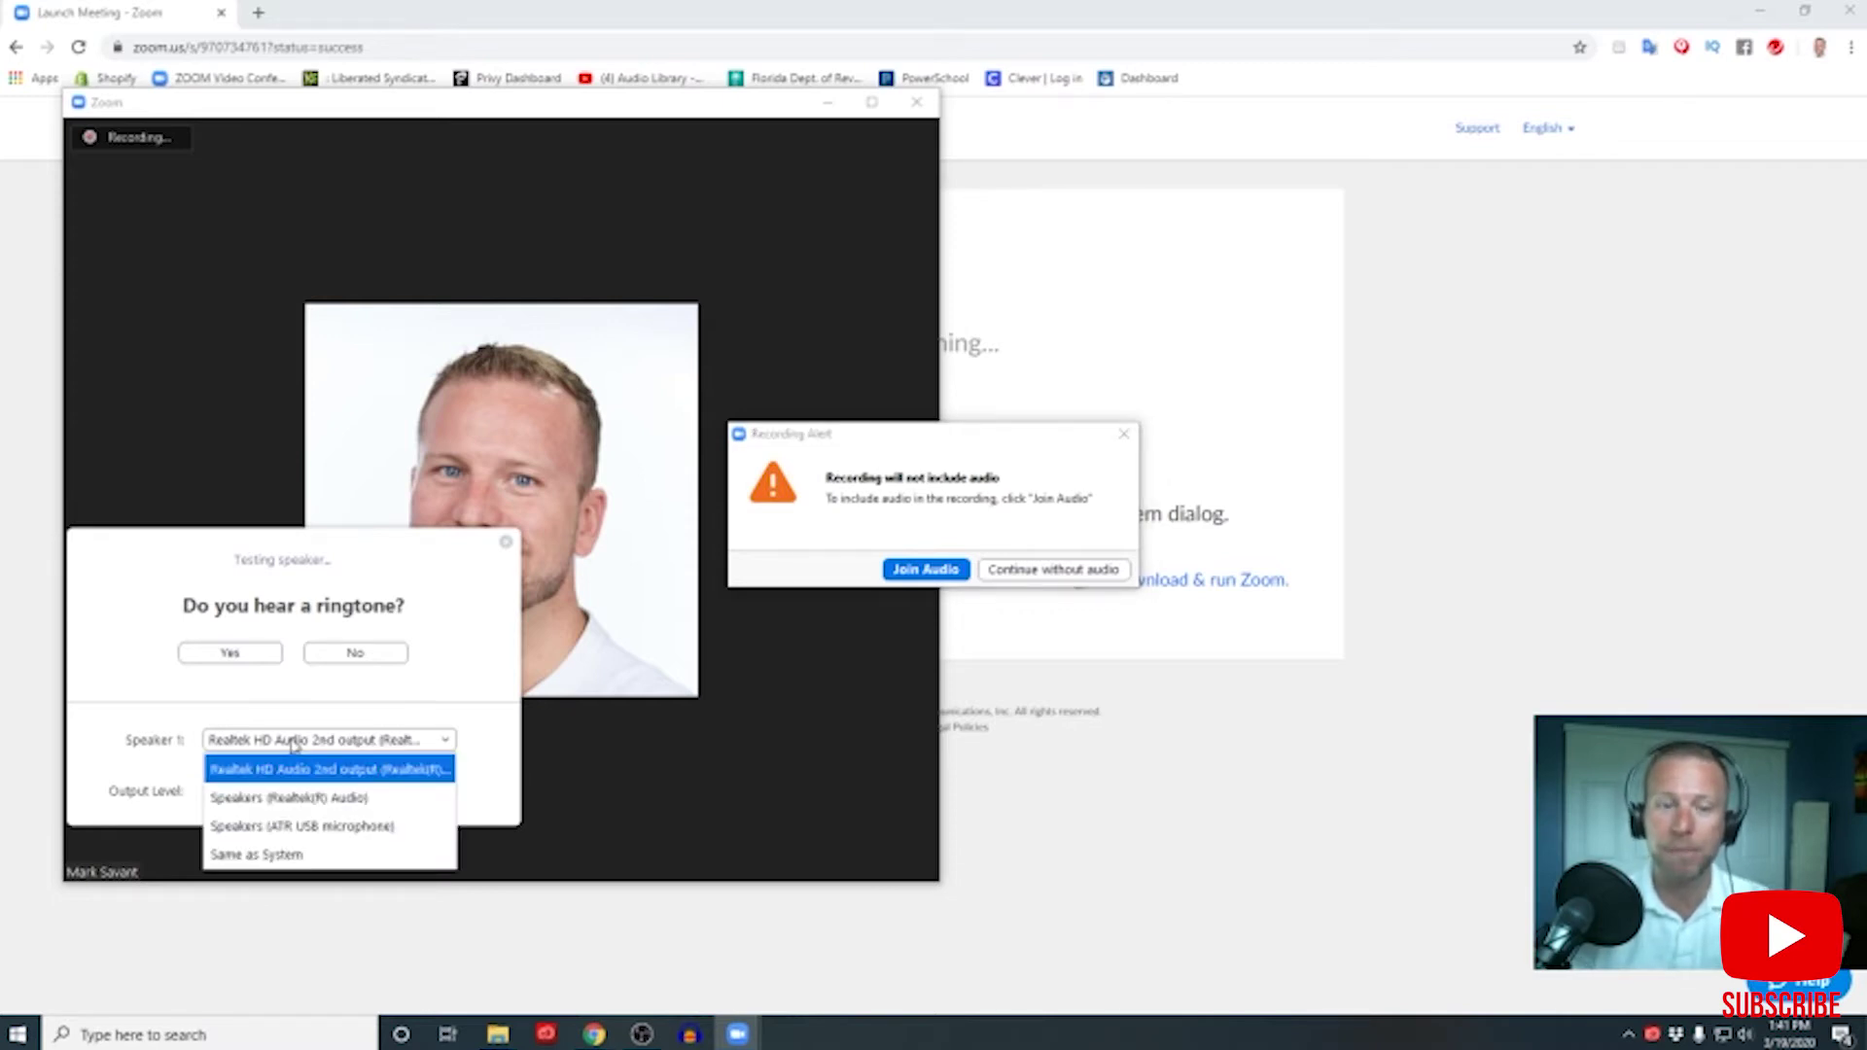
click(231, 654)
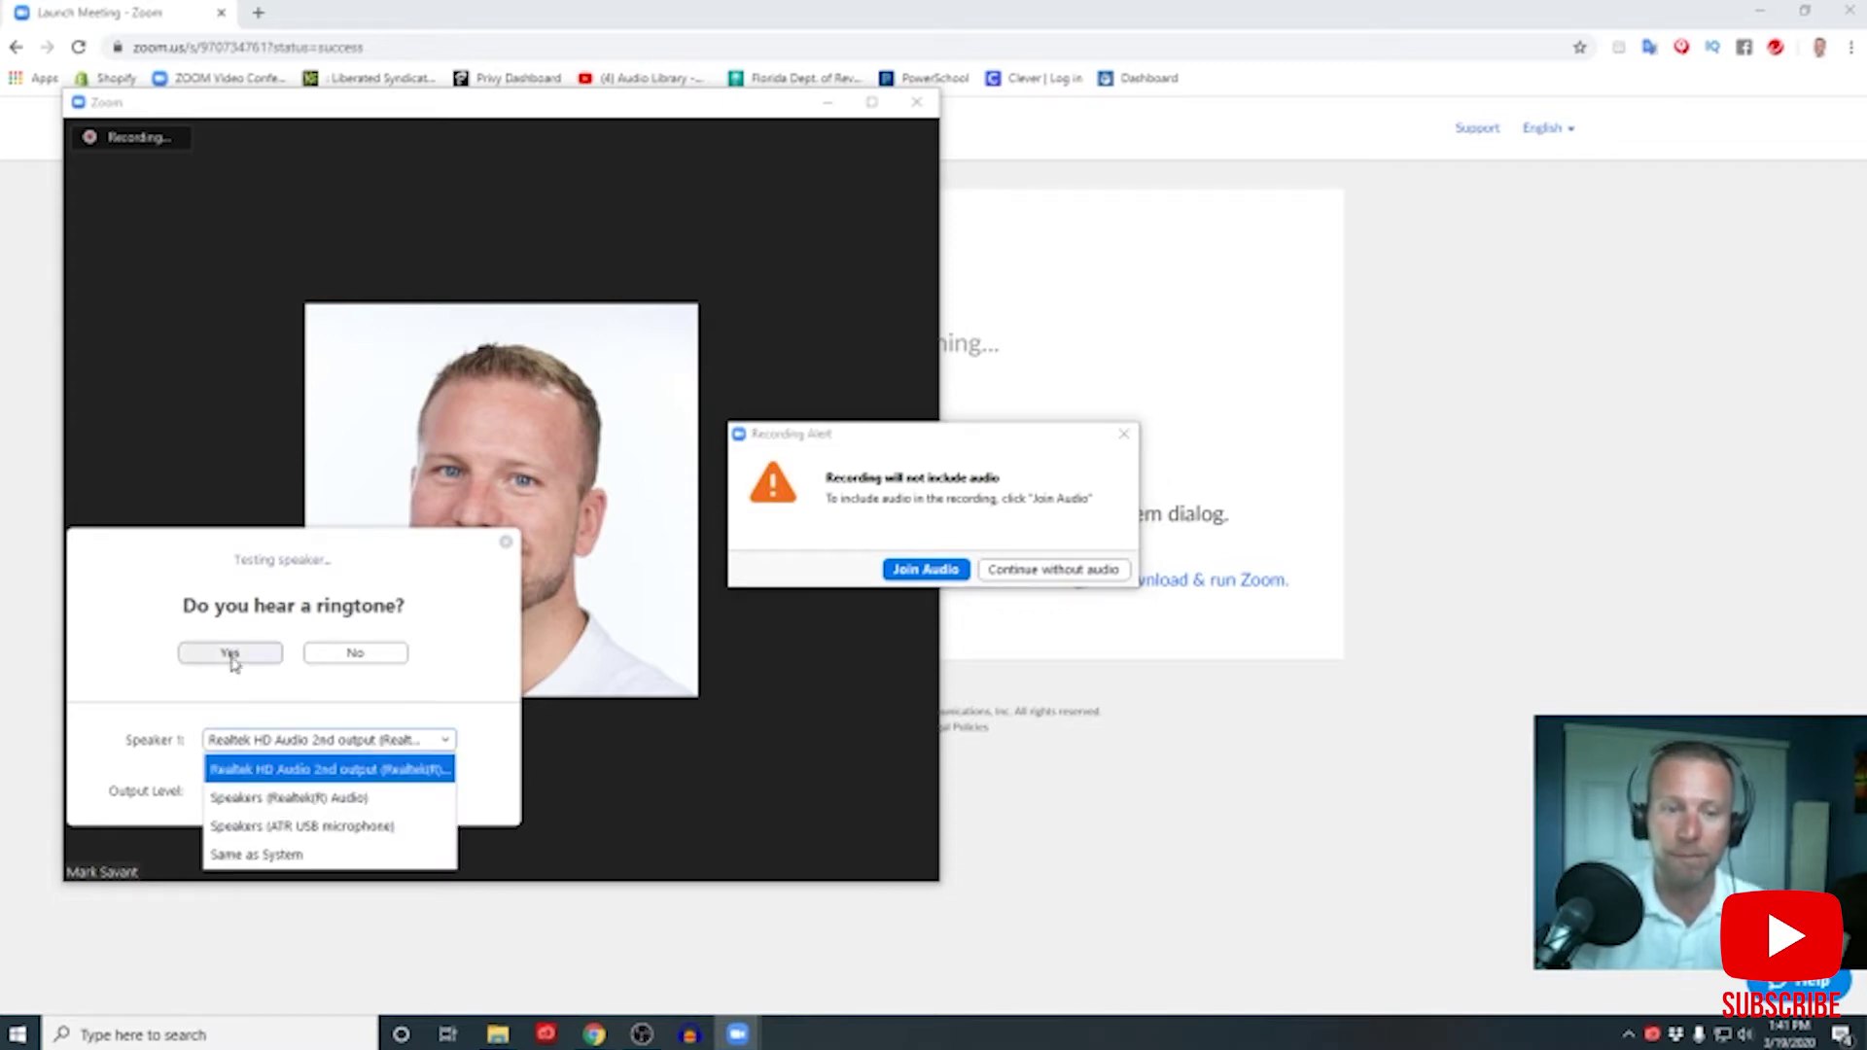
click(380, 742)
click(338, 761)
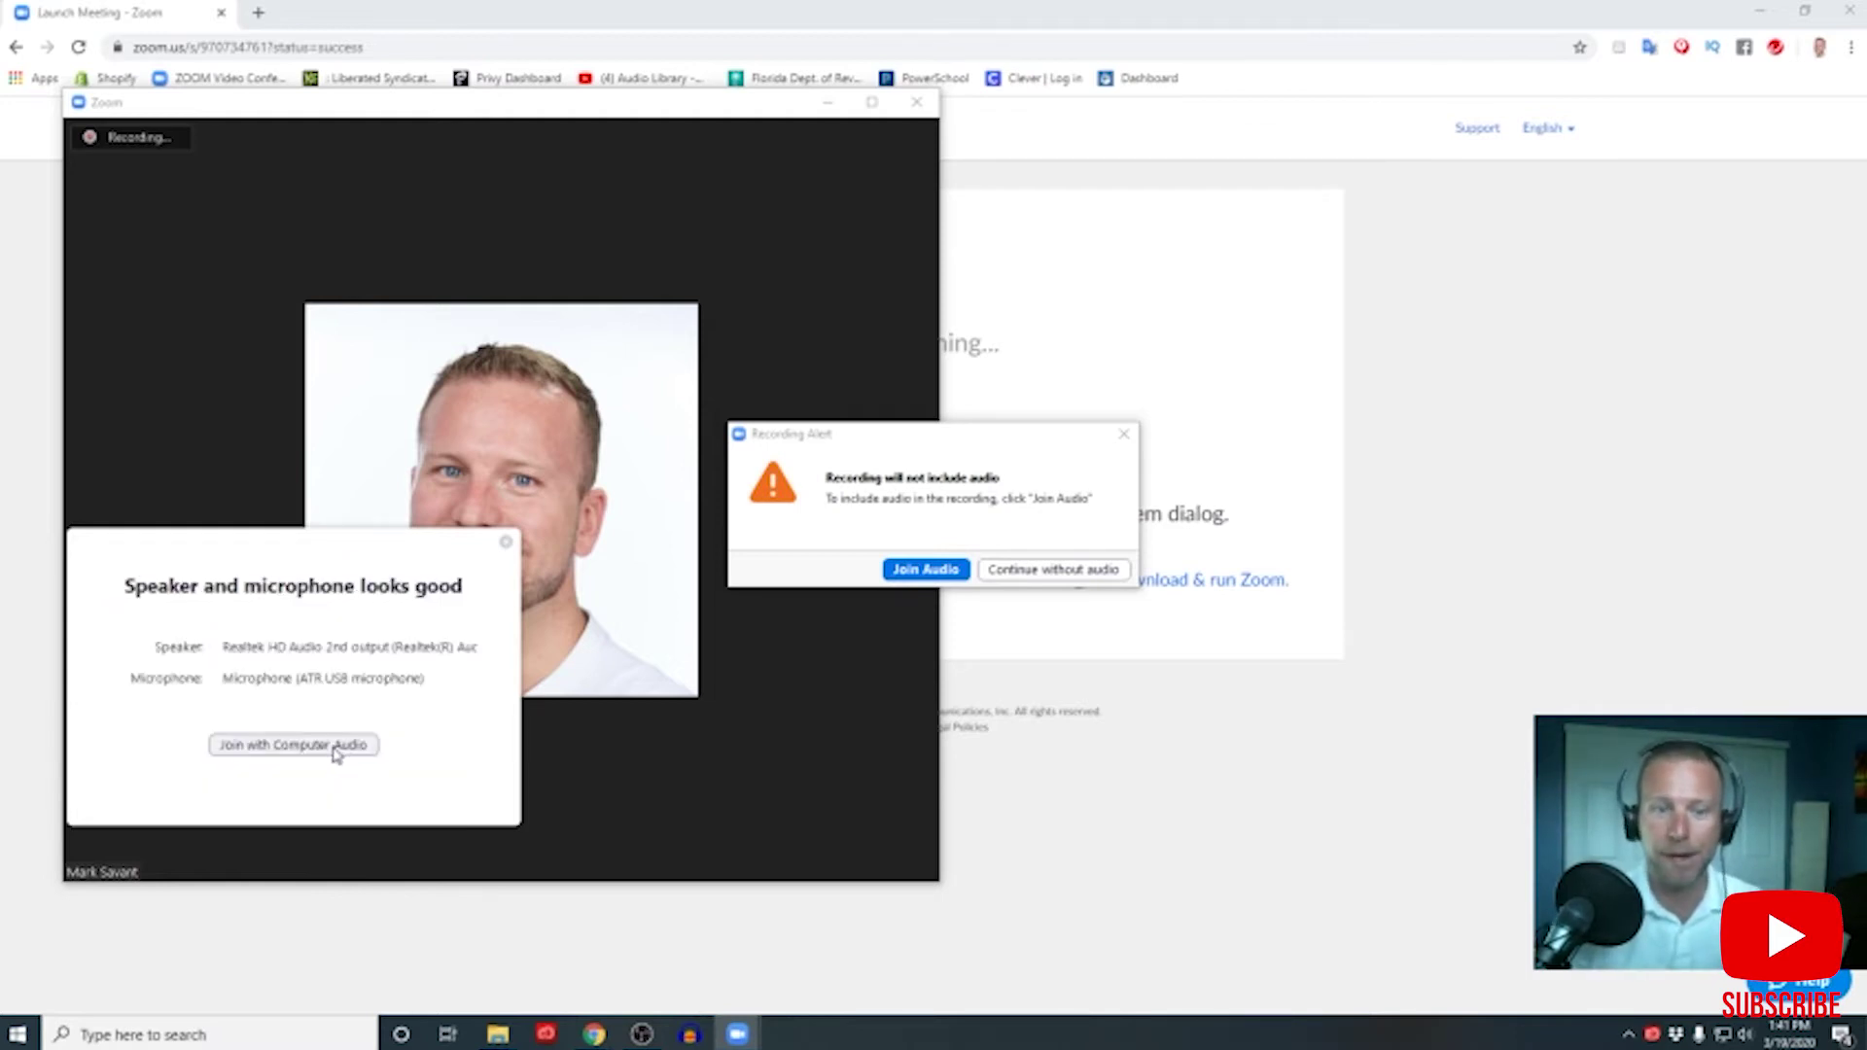
click(326, 750)
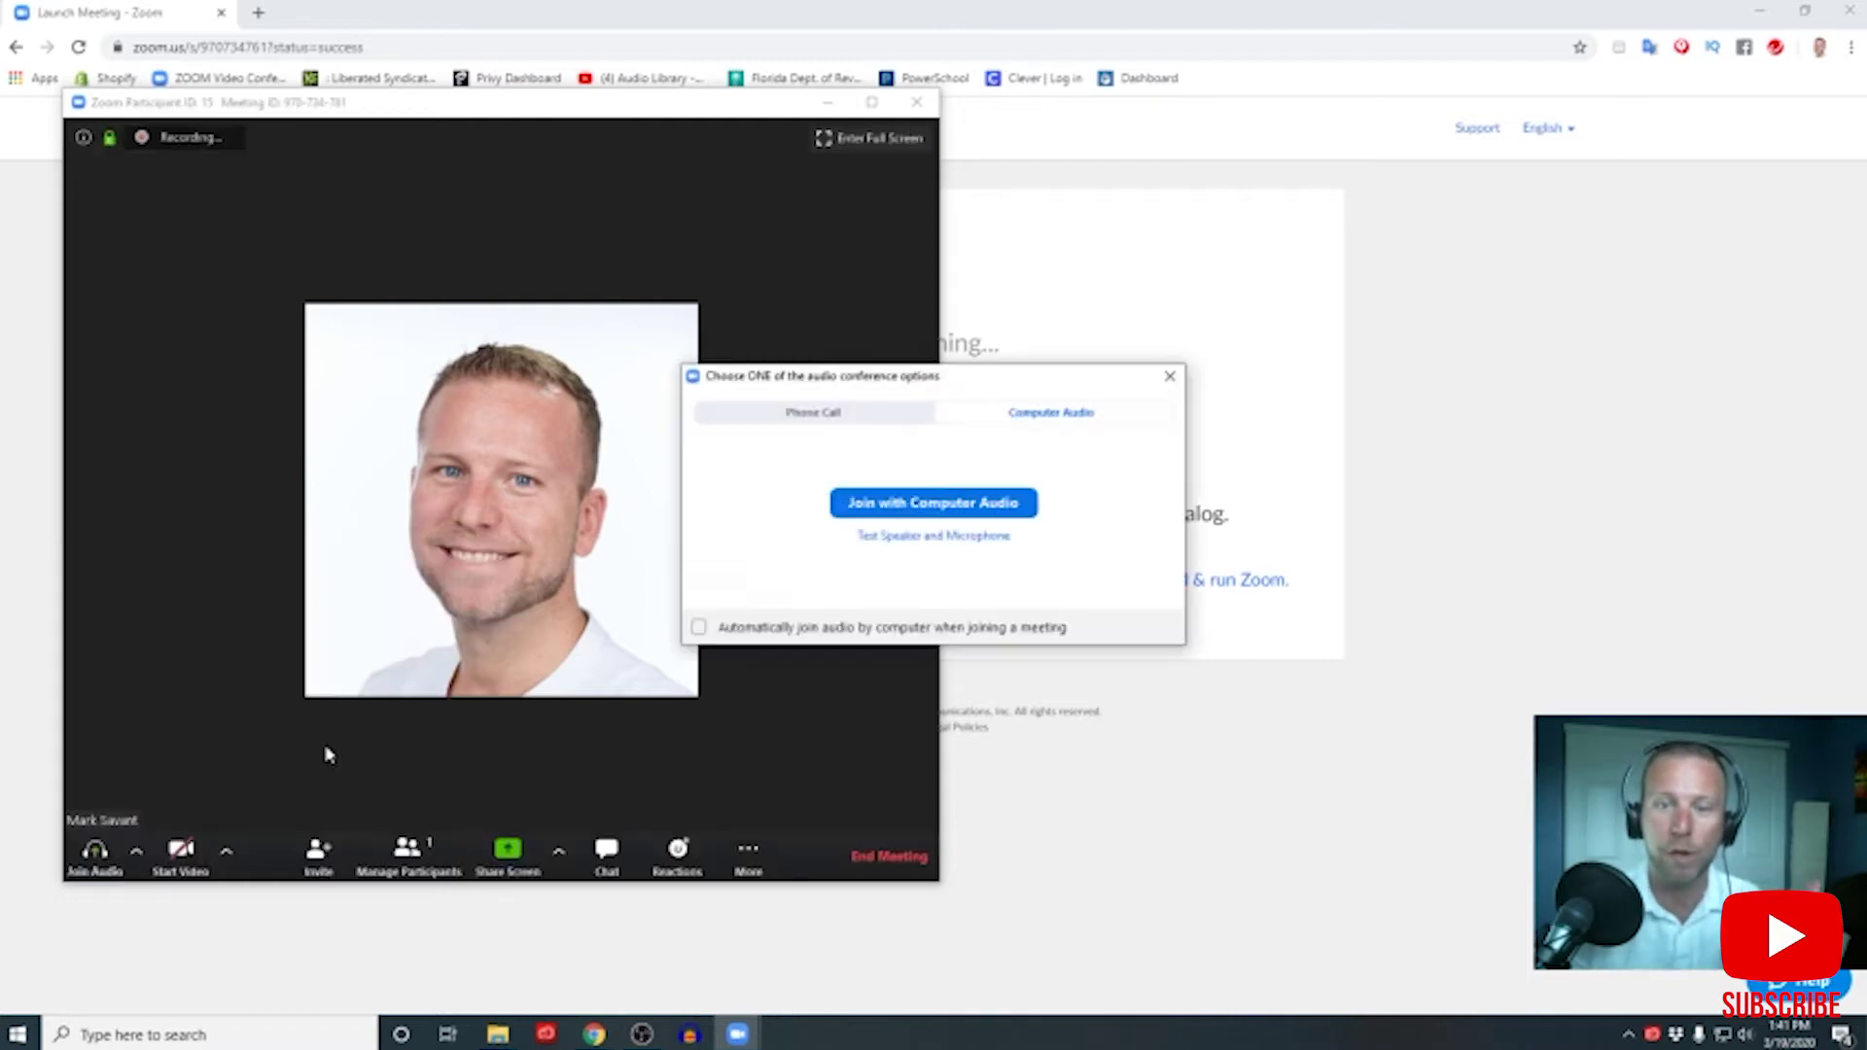
click(988, 518)
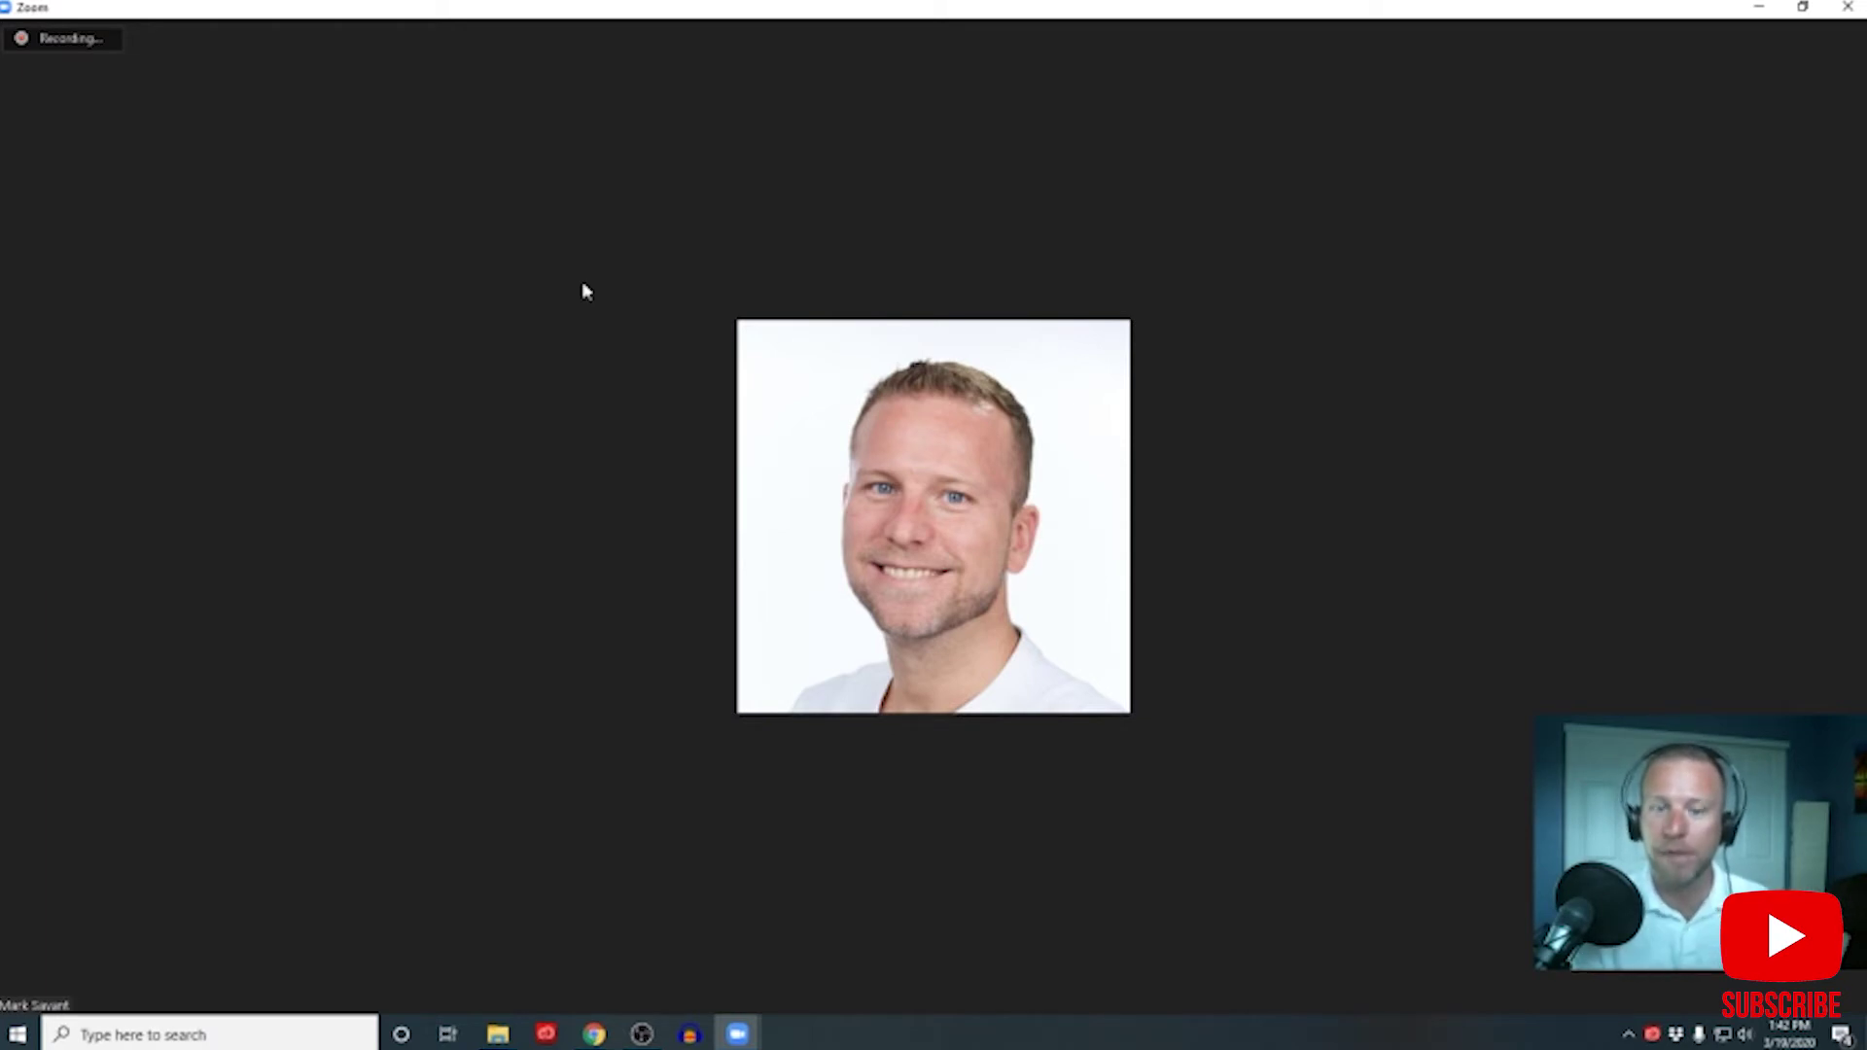
mouse_move(642, 409)
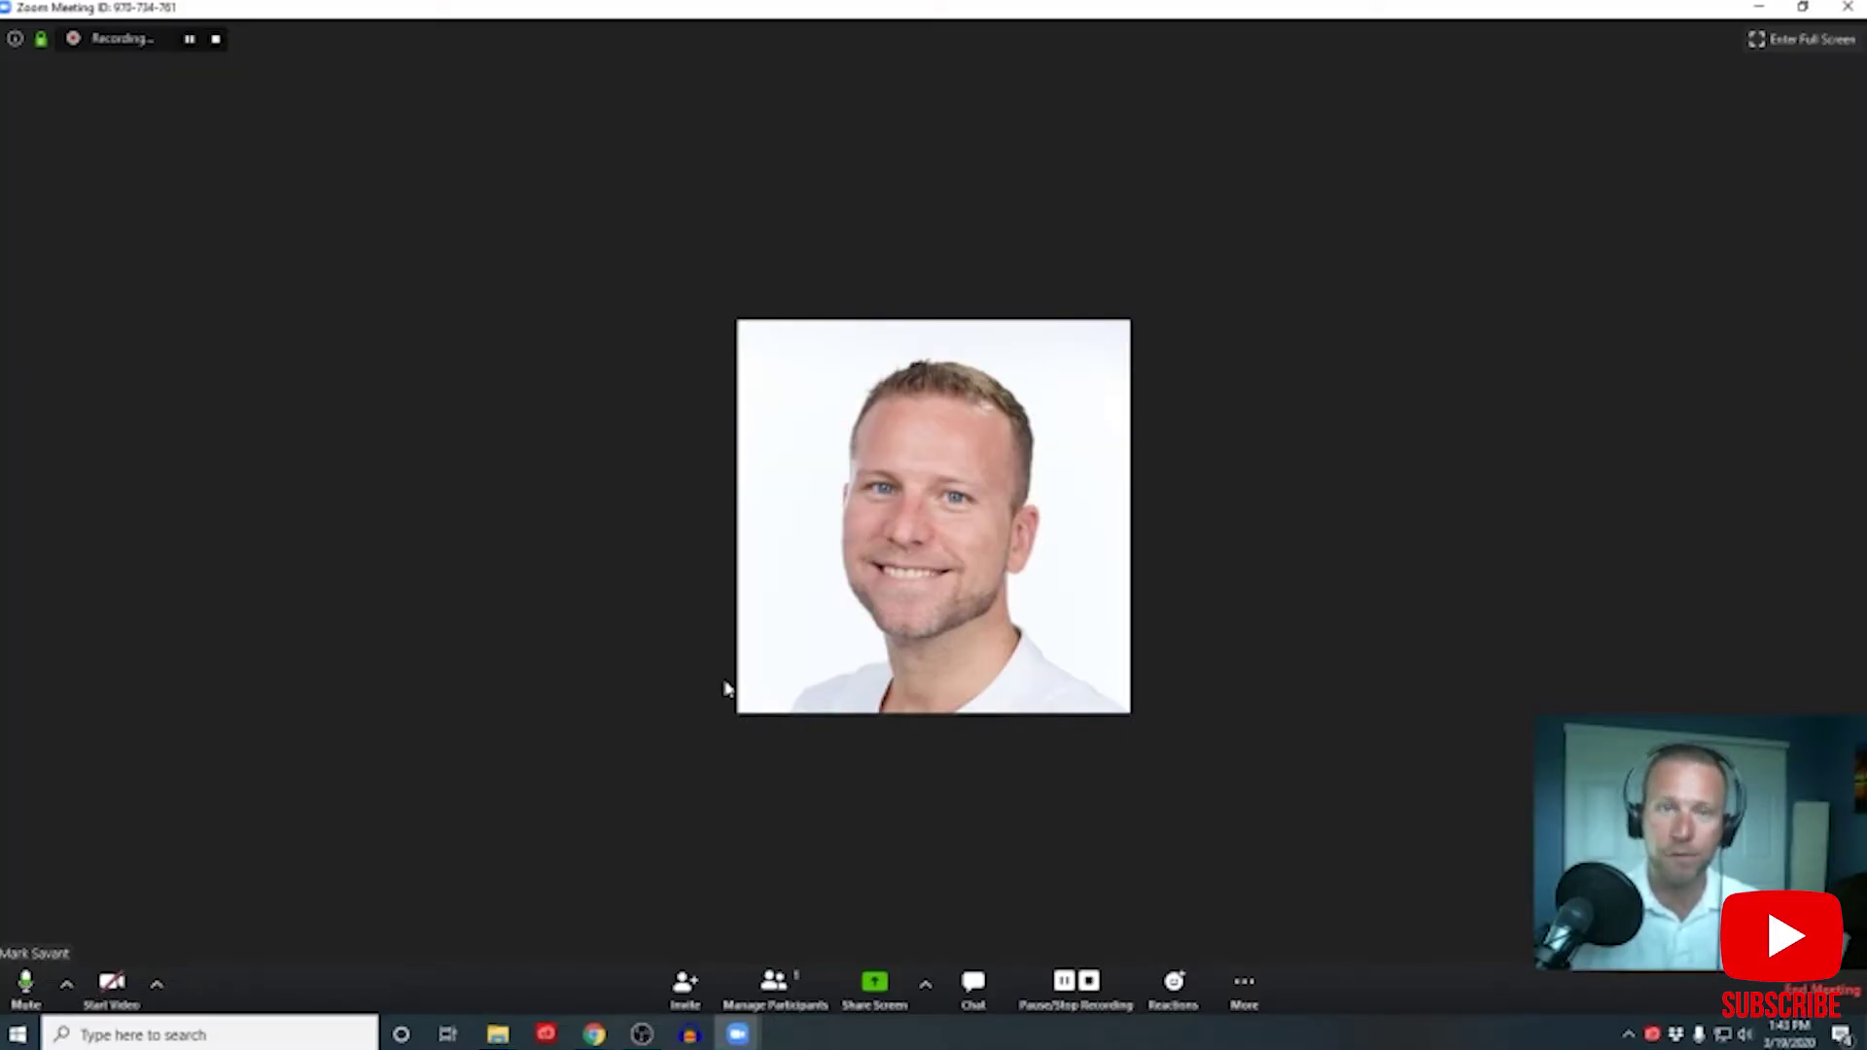
Show the microphone and speaker device choices beside Mute.
click(65, 987)
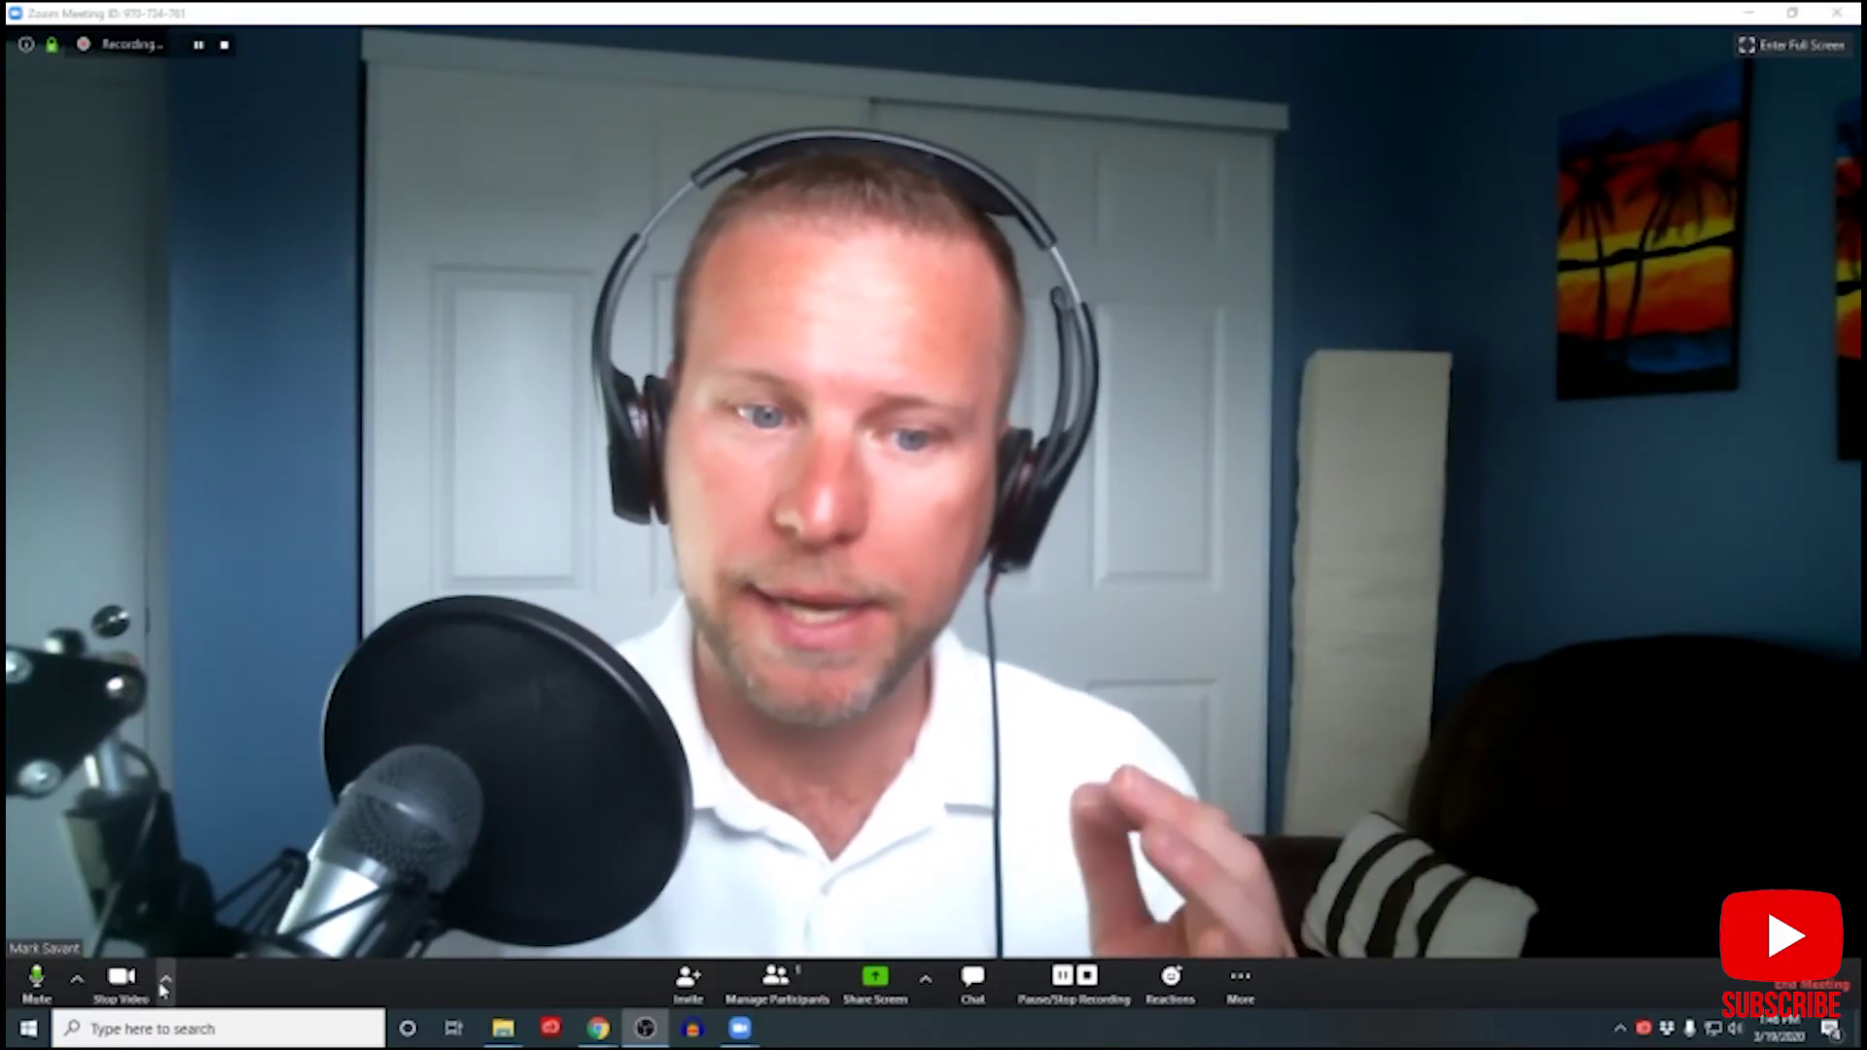
In Video settings, leave mirroring off and 'Touch up my appearance' on.
click(165, 981)
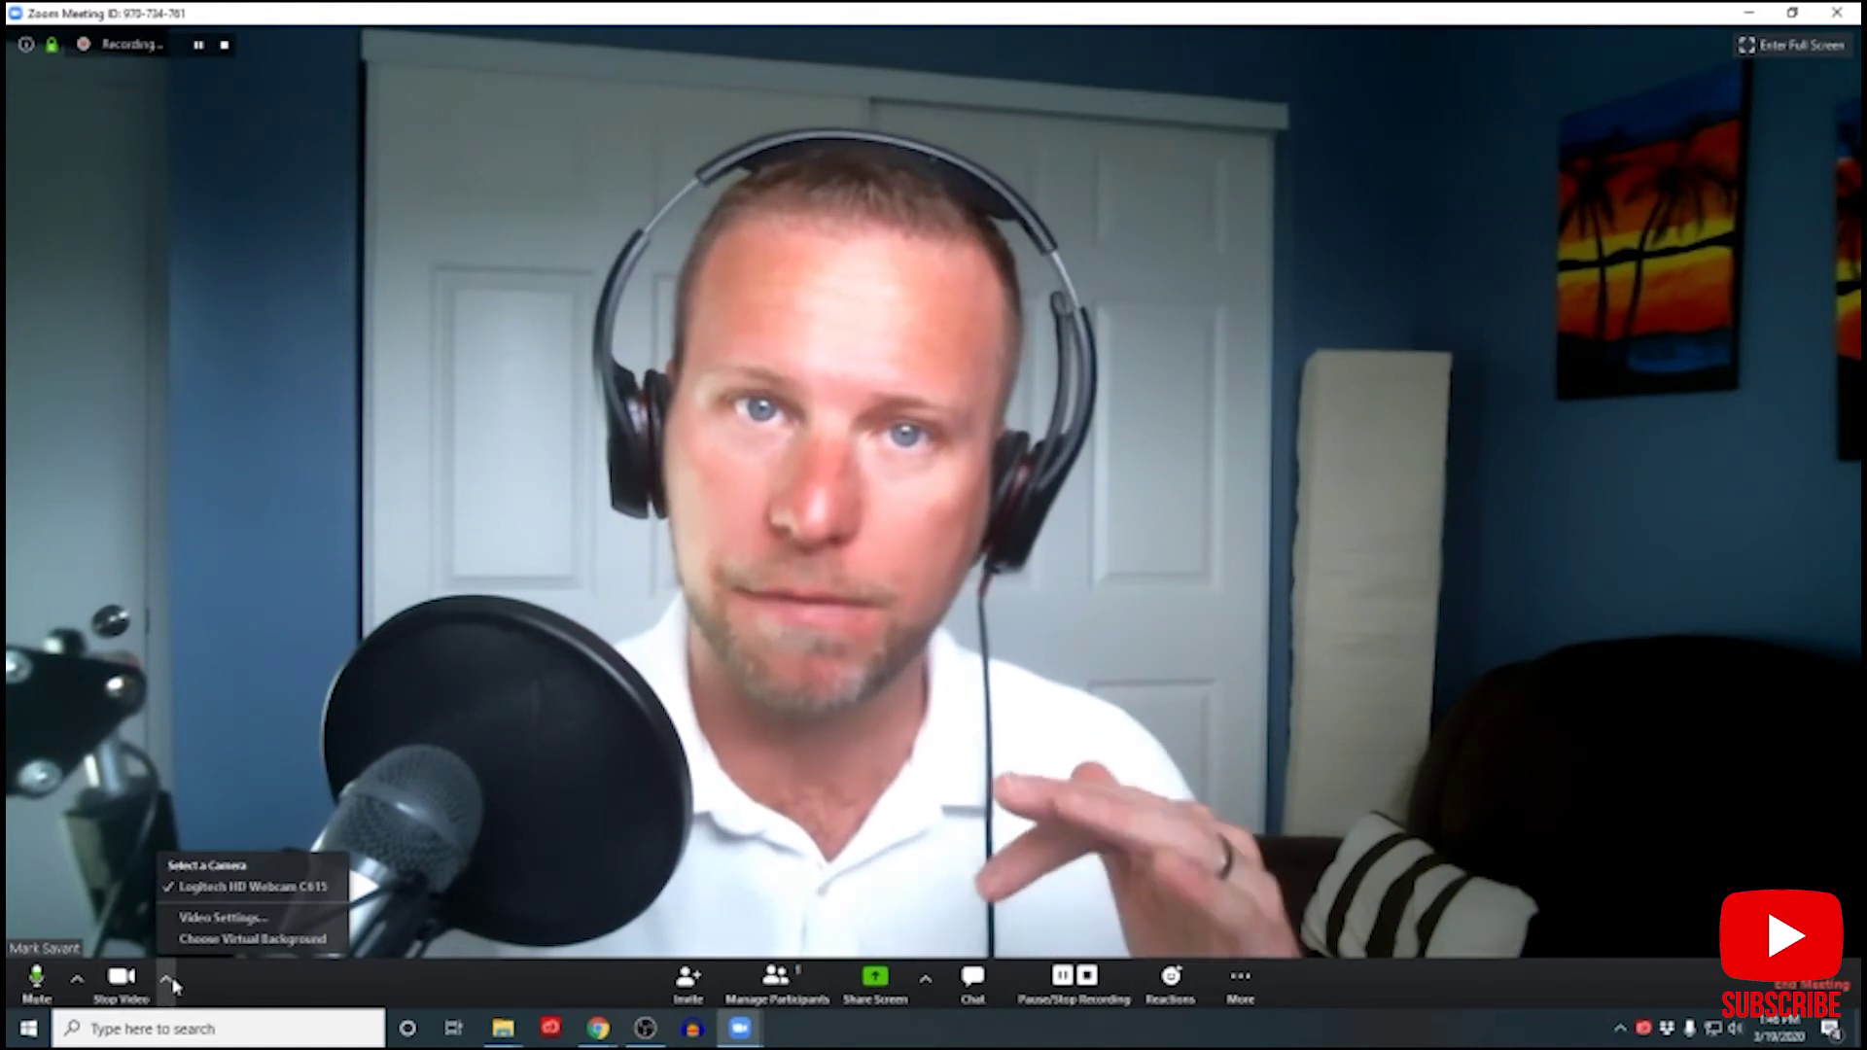
click(232, 919)
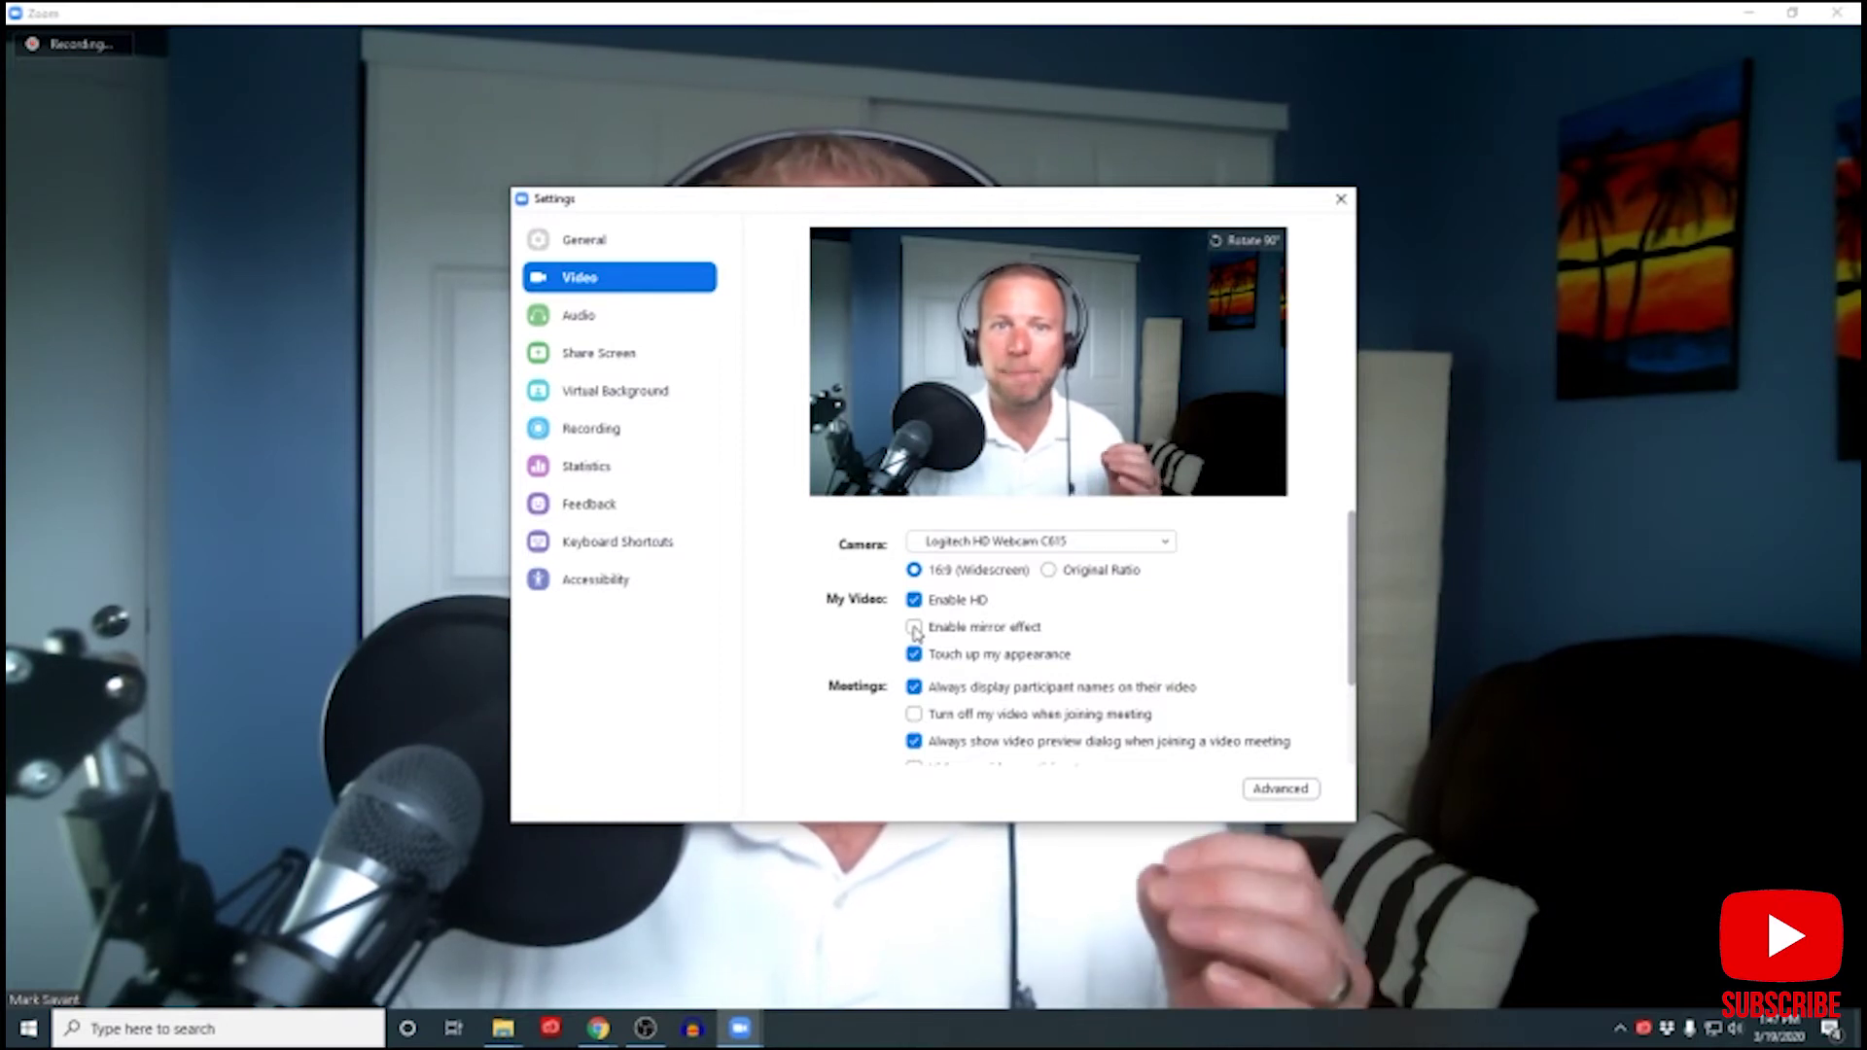
click(914, 628)
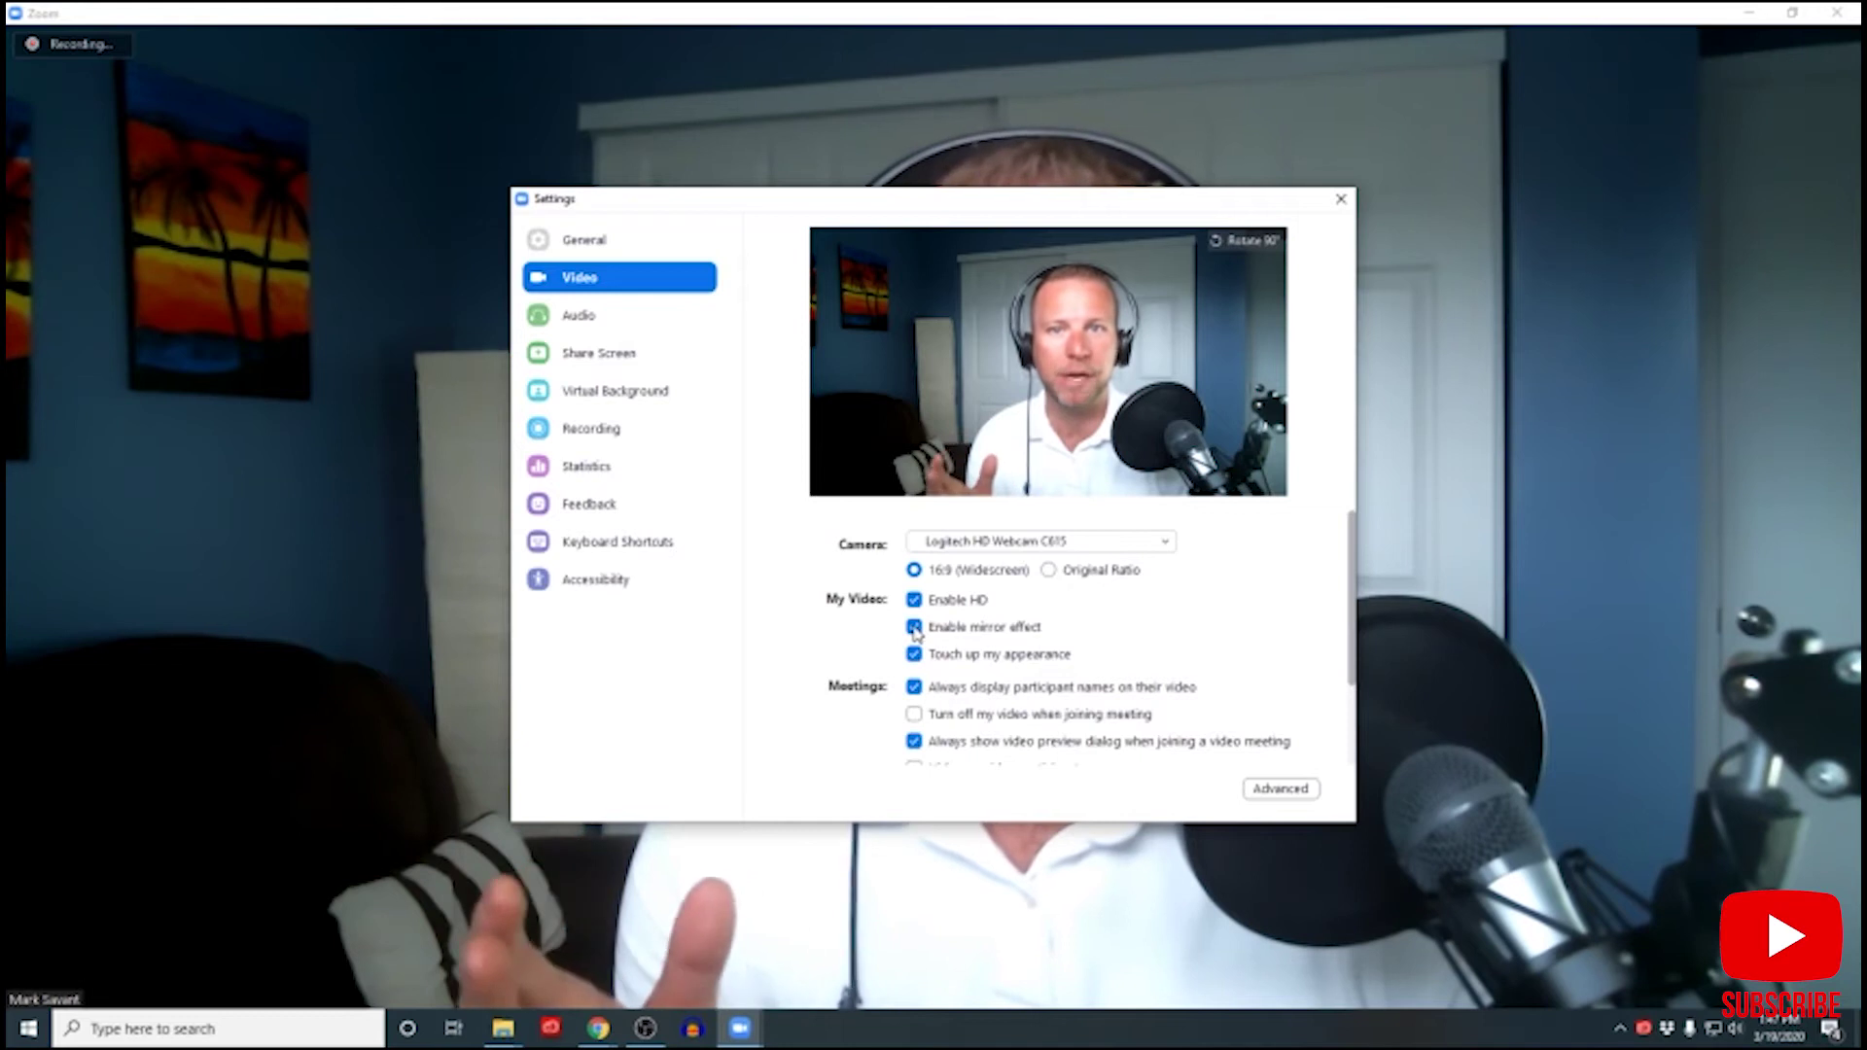
click(914, 629)
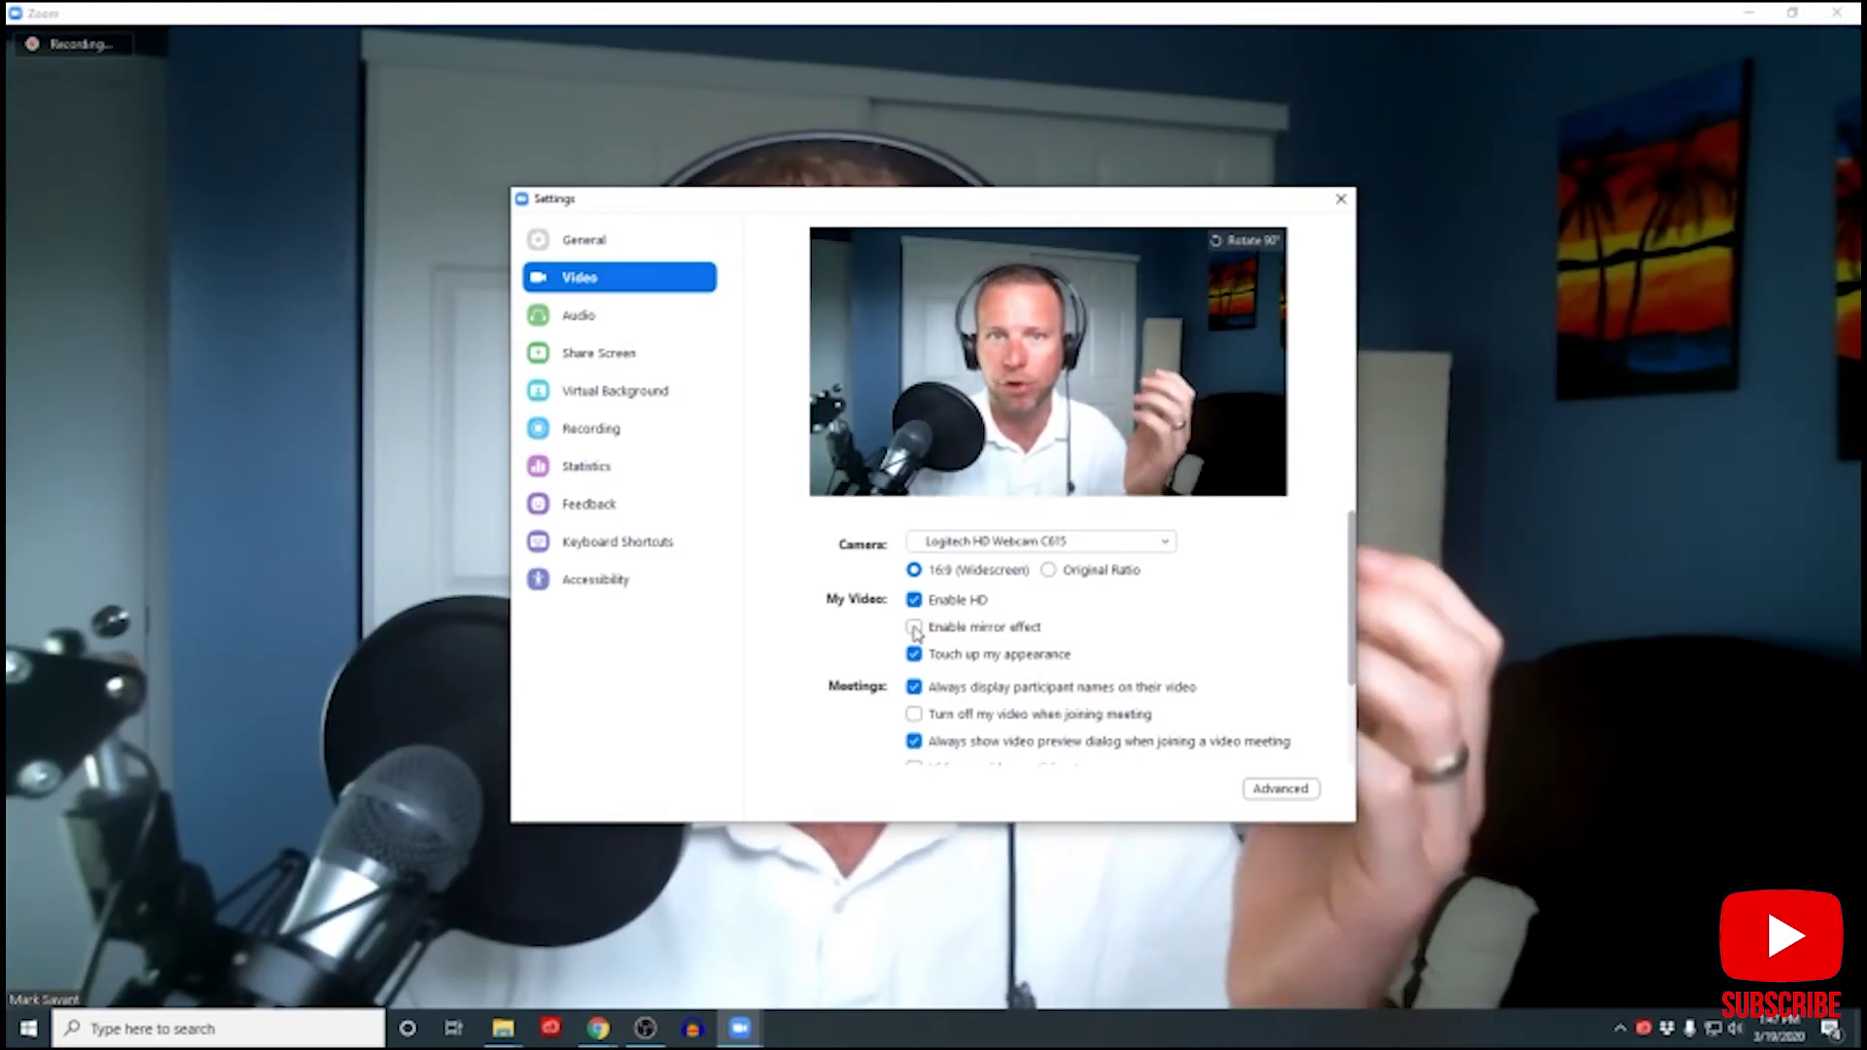
click(915, 656)
click(914, 656)
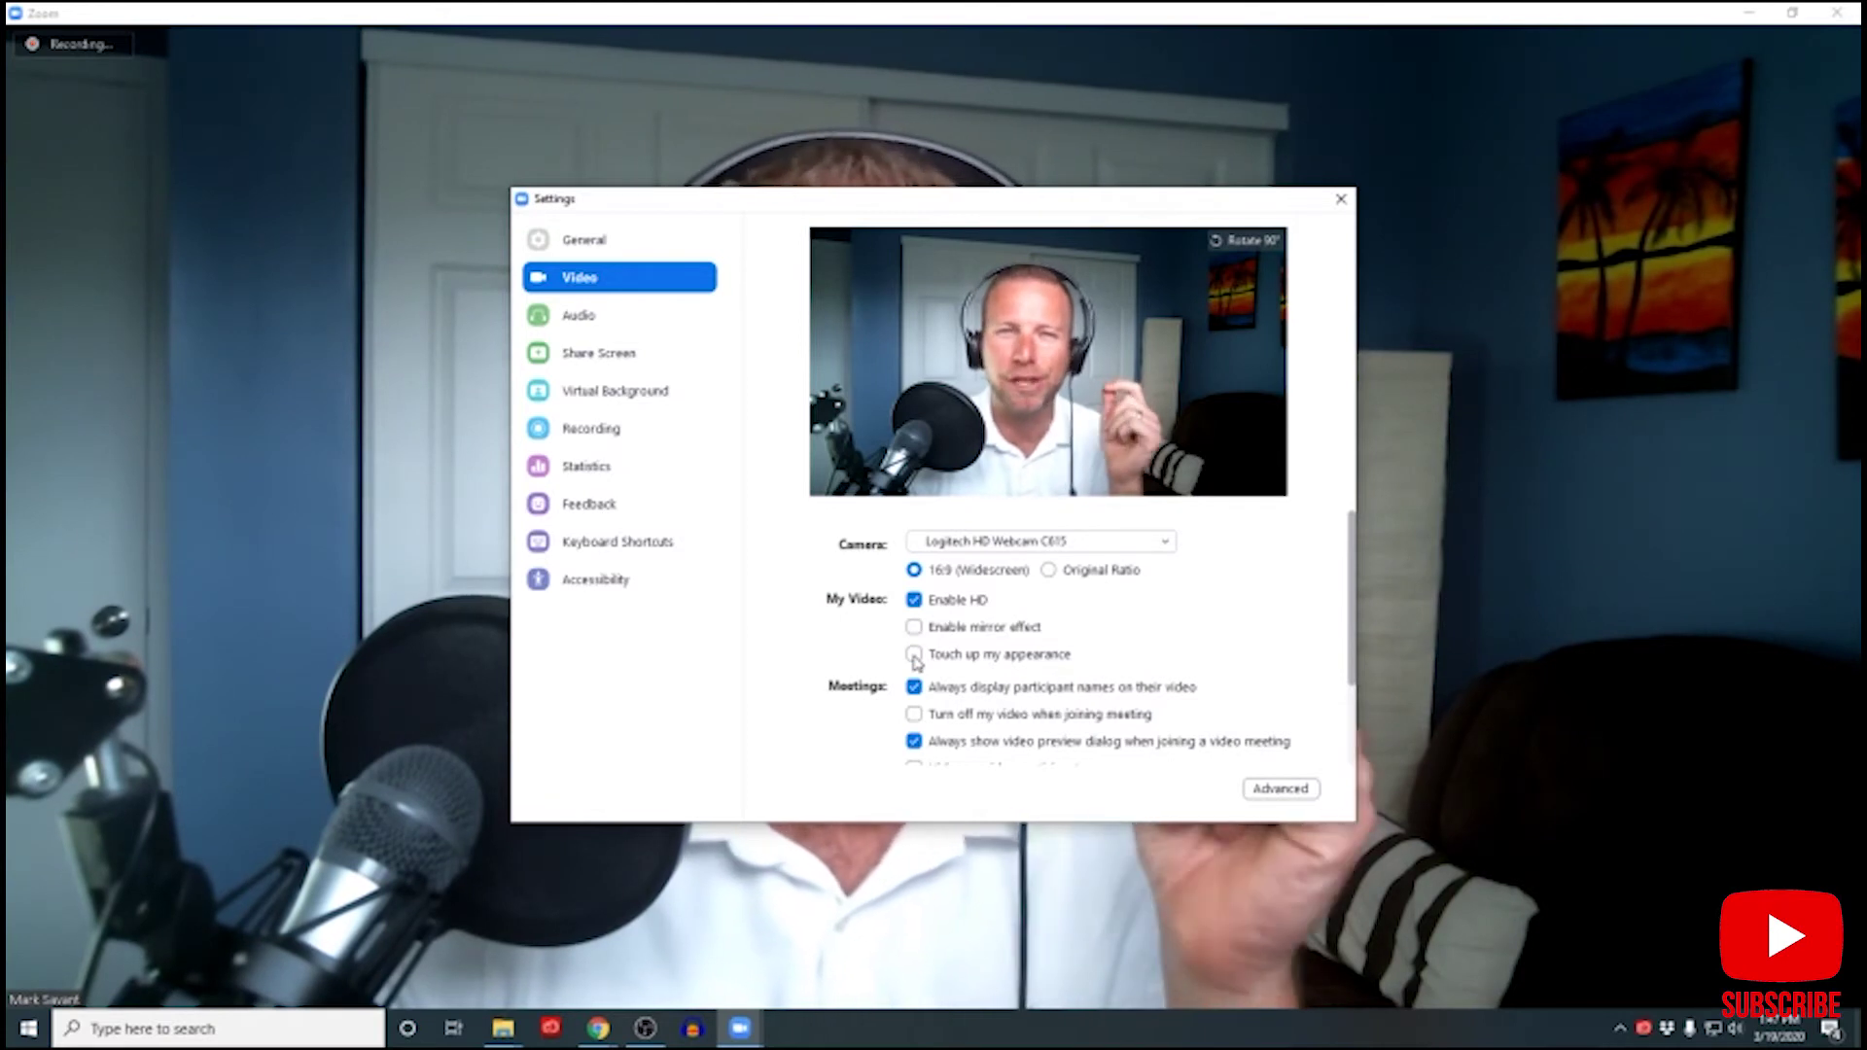
scroll(1134, 646, down, 3)
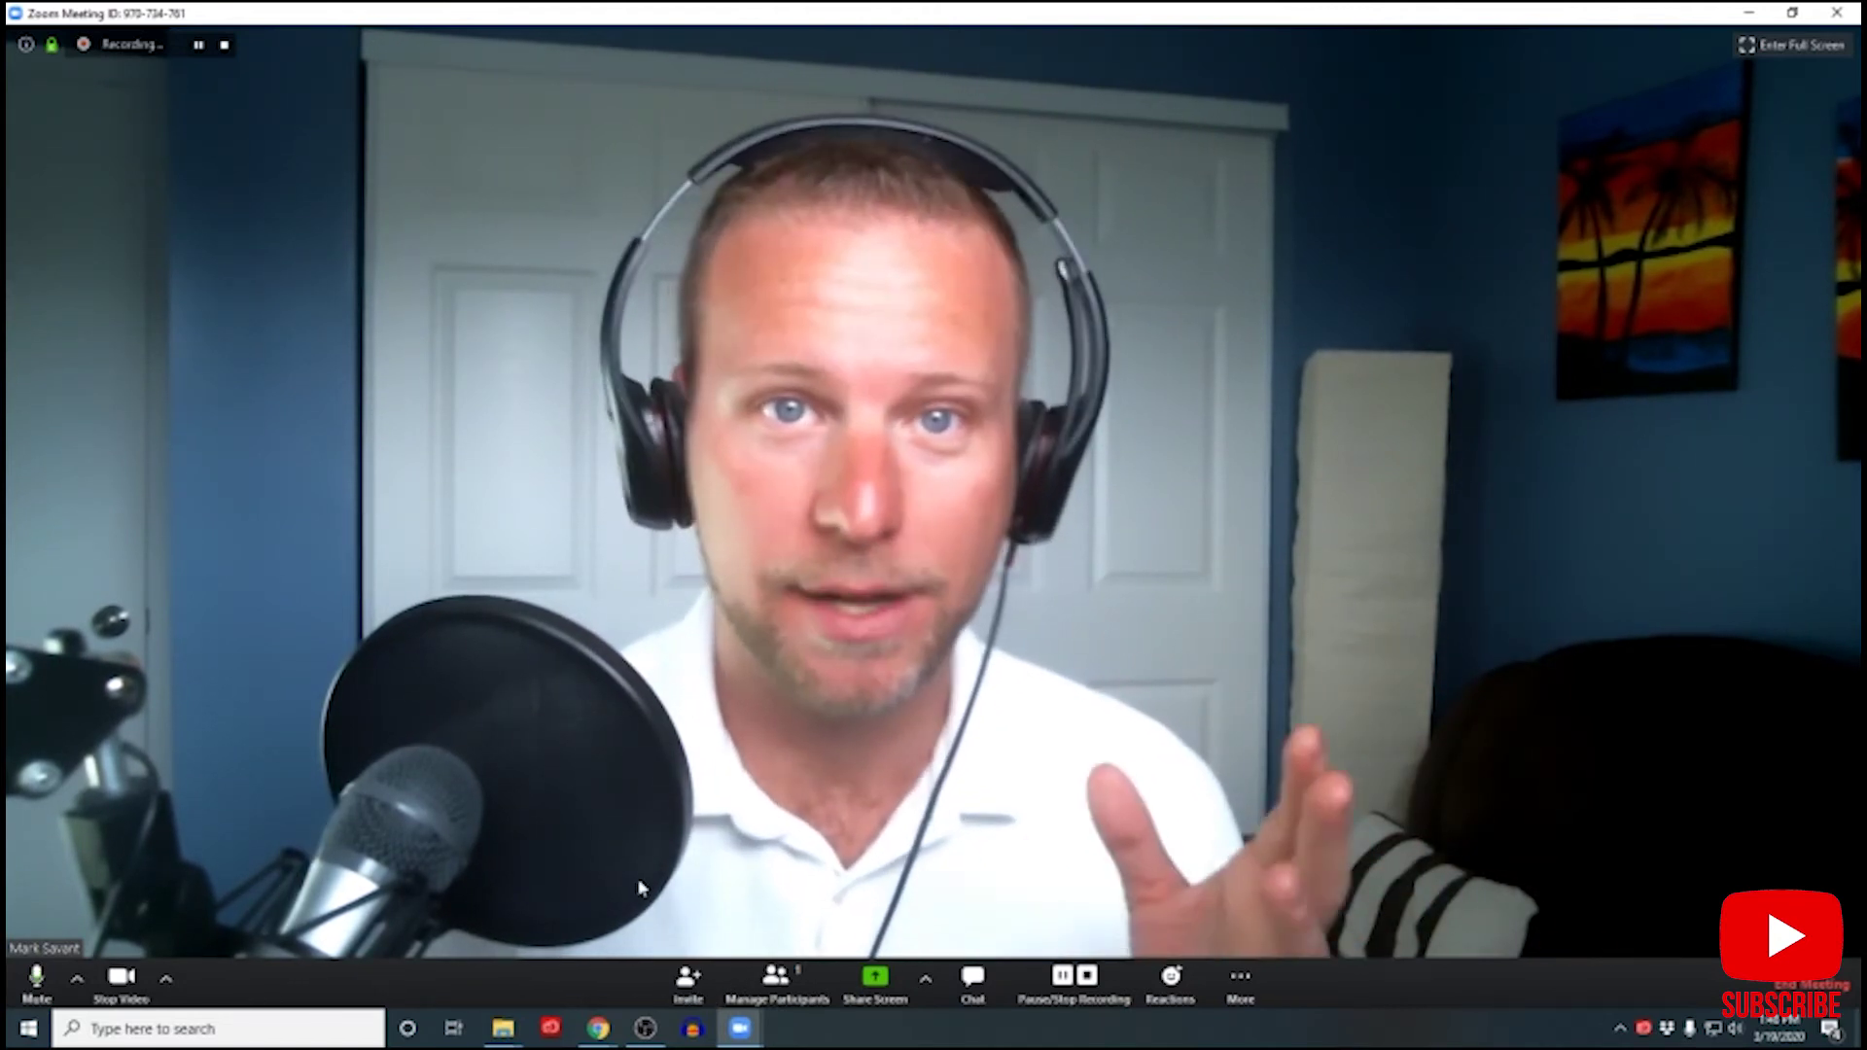
Copy the meeting invitation from the Invite window, moved aside from the video.
click(689, 984)
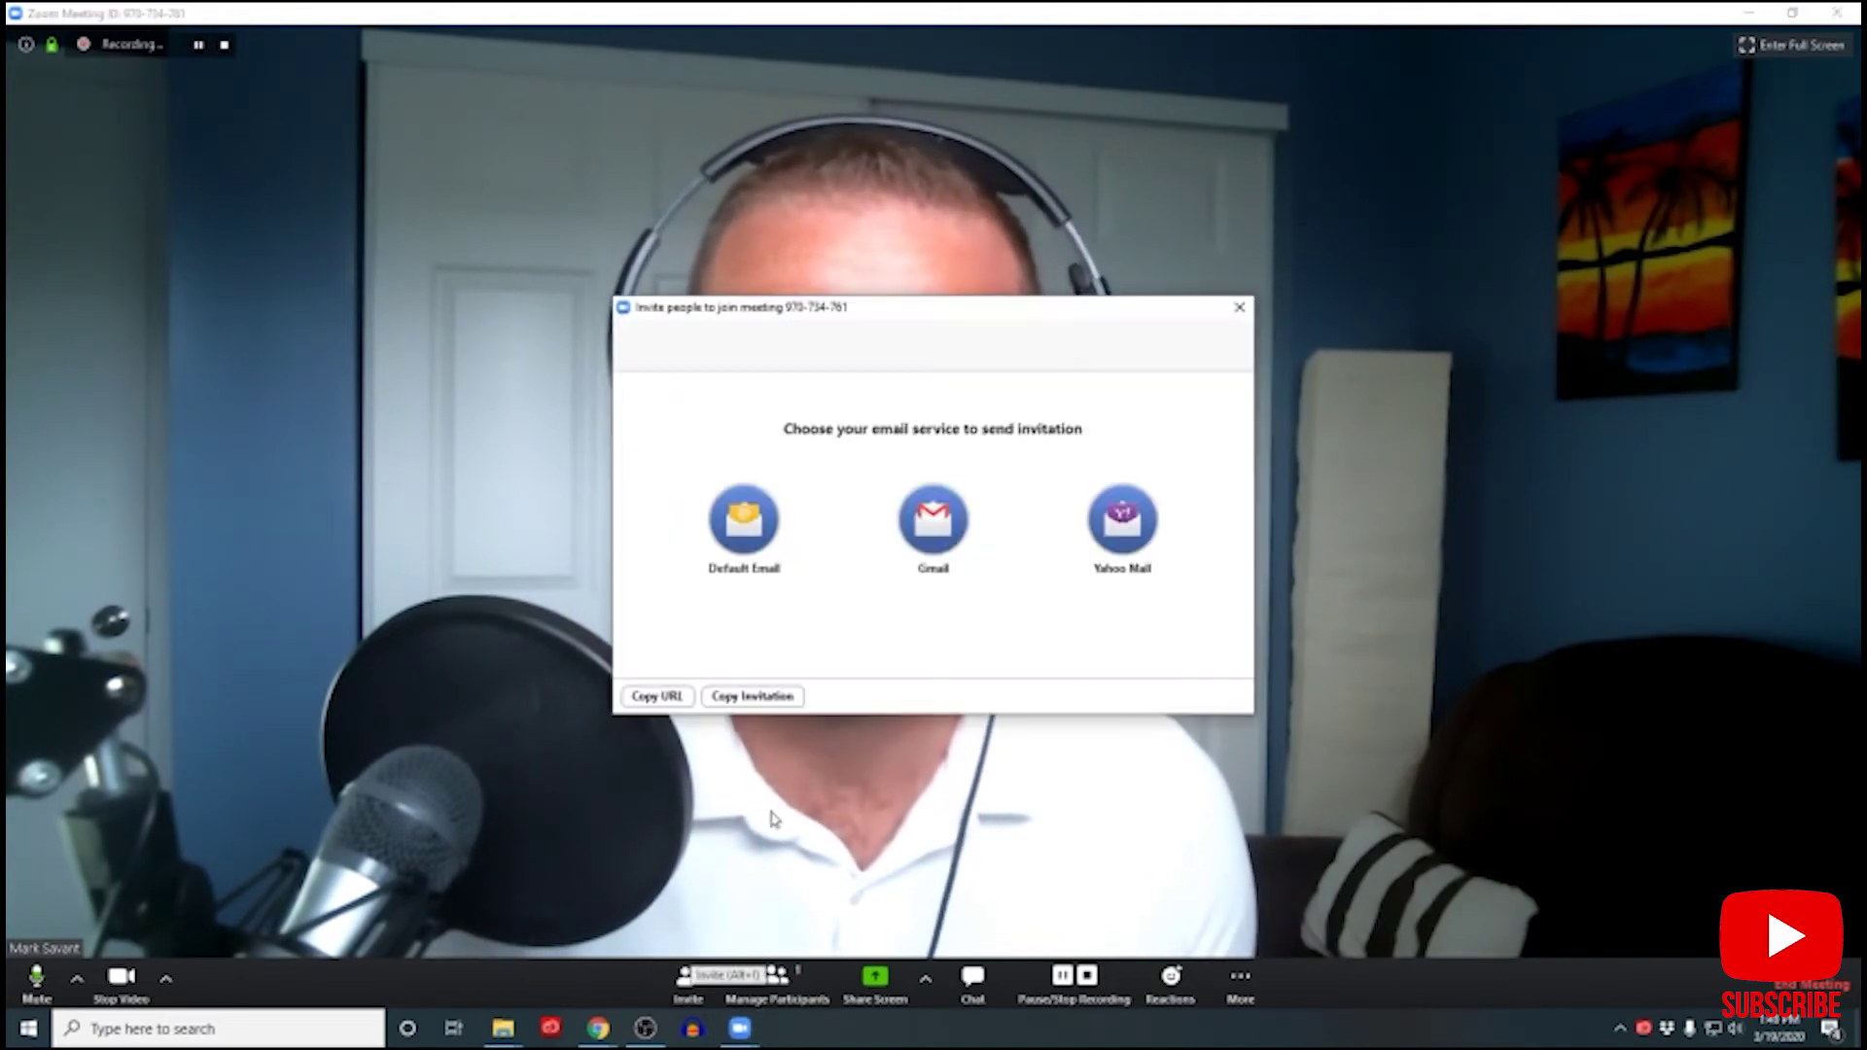
drag(930, 328, 1475, 305)
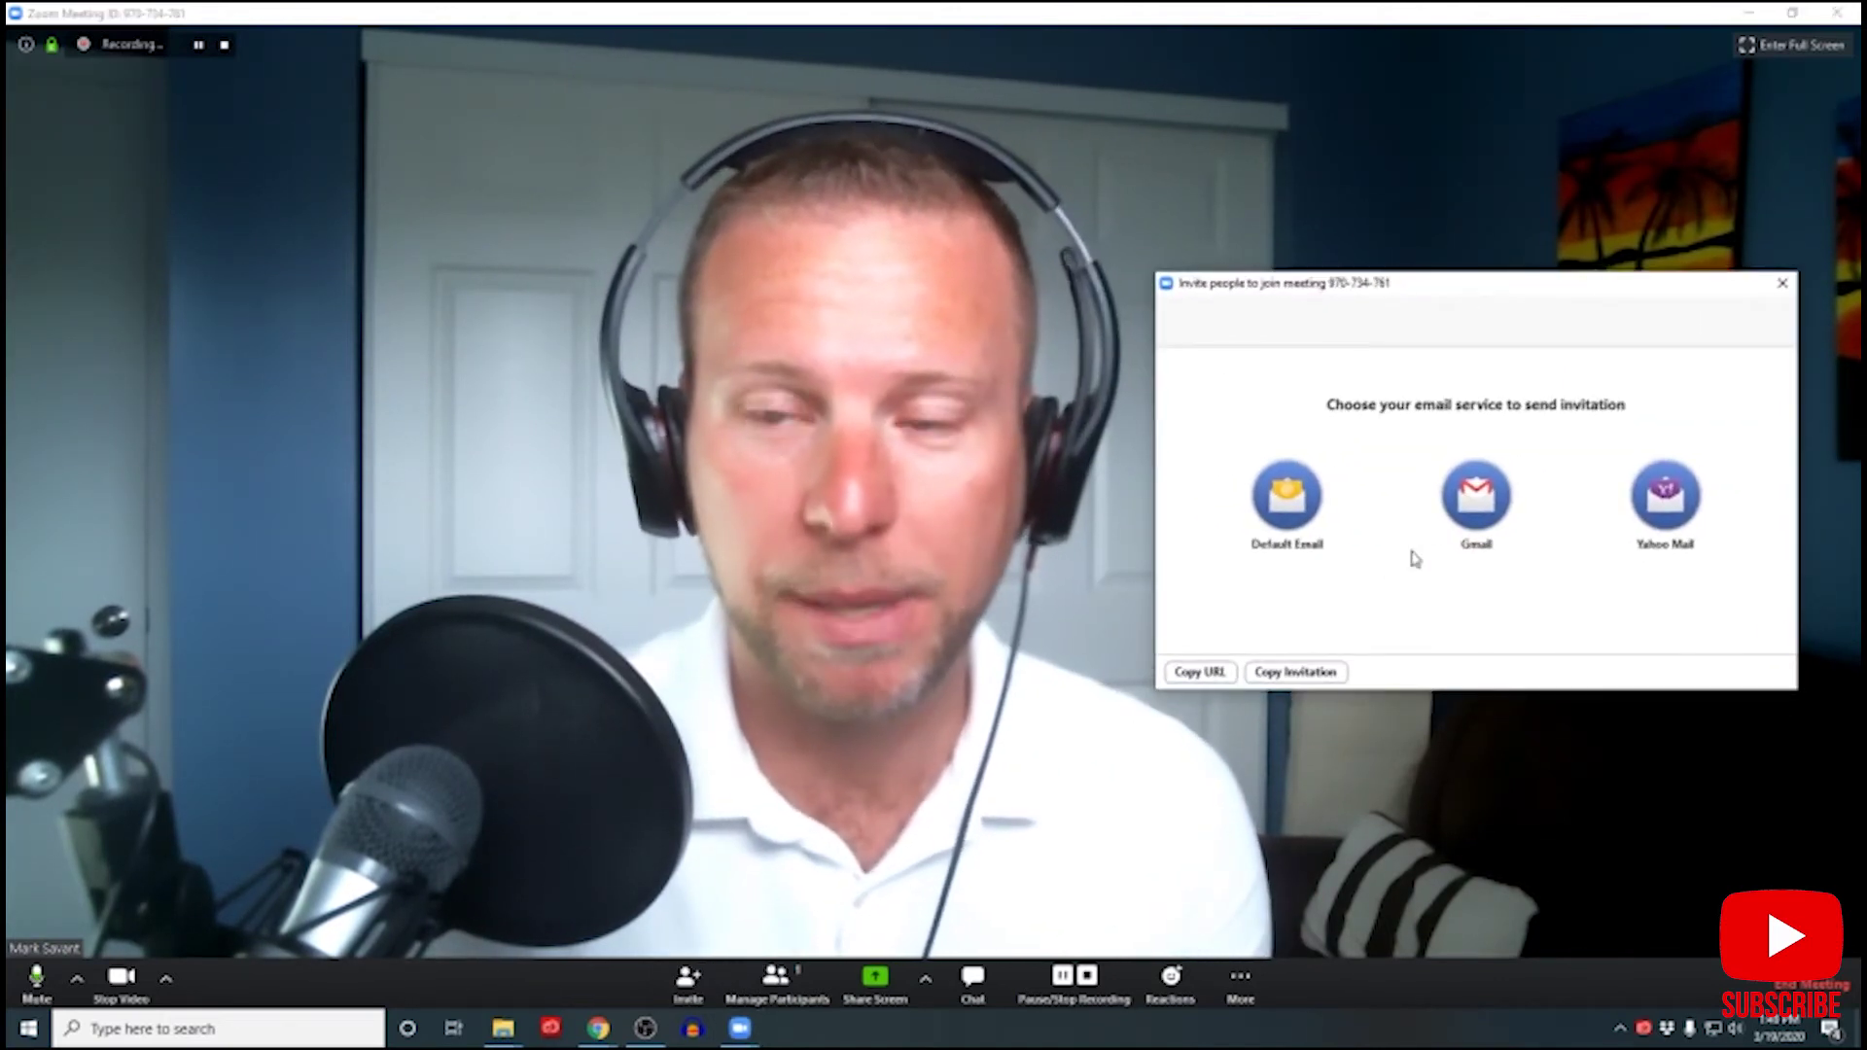
click(1318, 673)
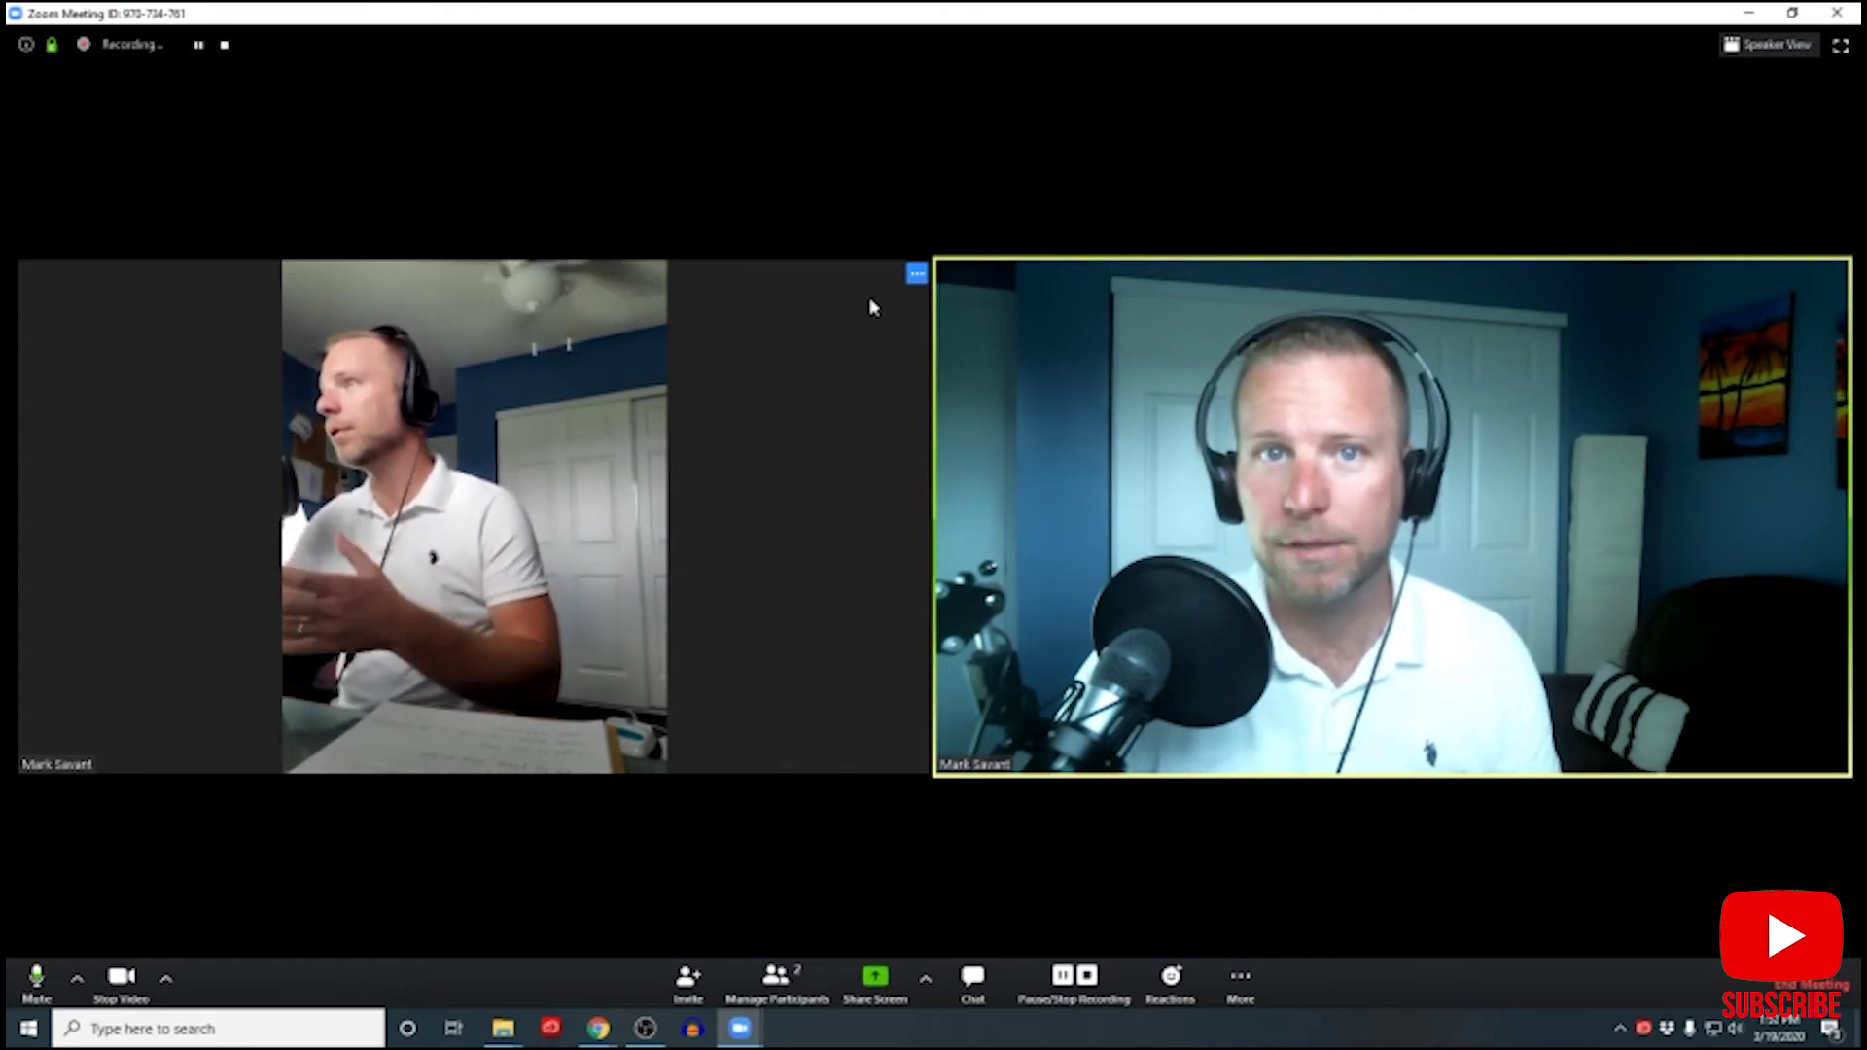
Rename the guest participant's tile to 'guest 1'.
click(916, 275)
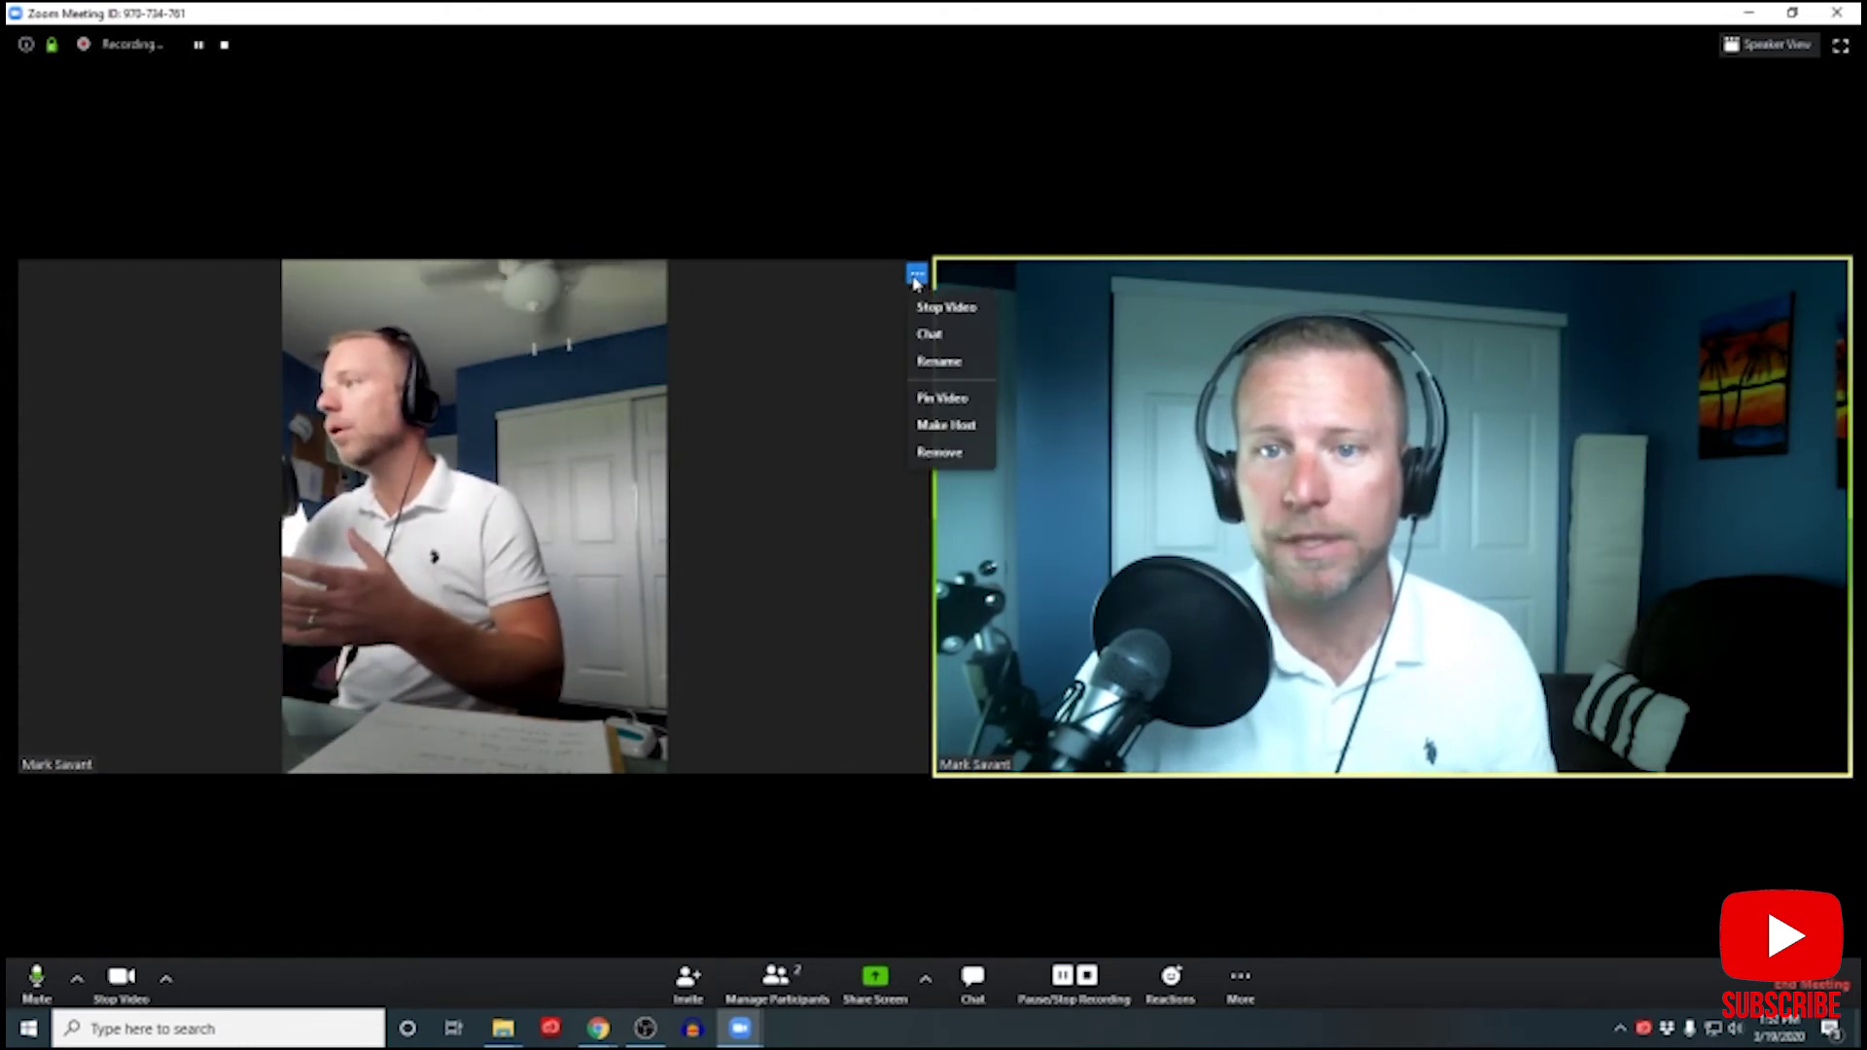
click(940, 363)
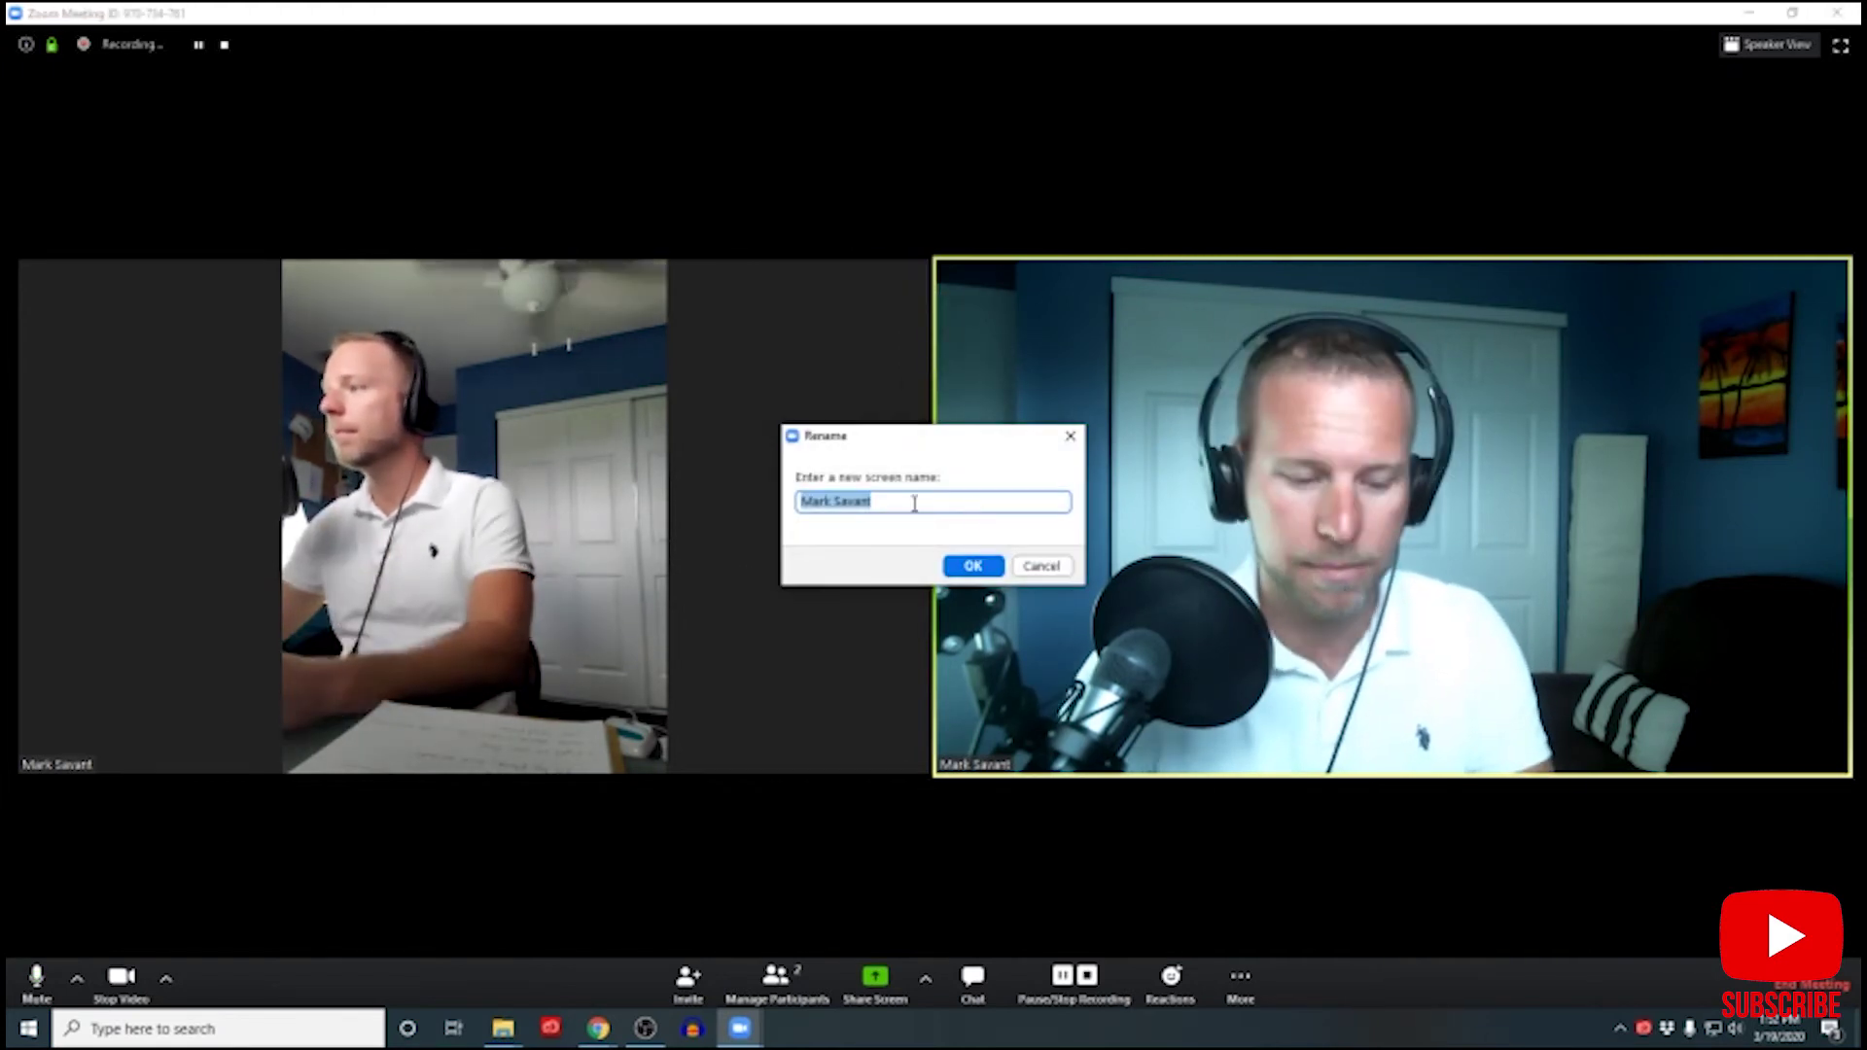
text(guest 1)
key(Return)
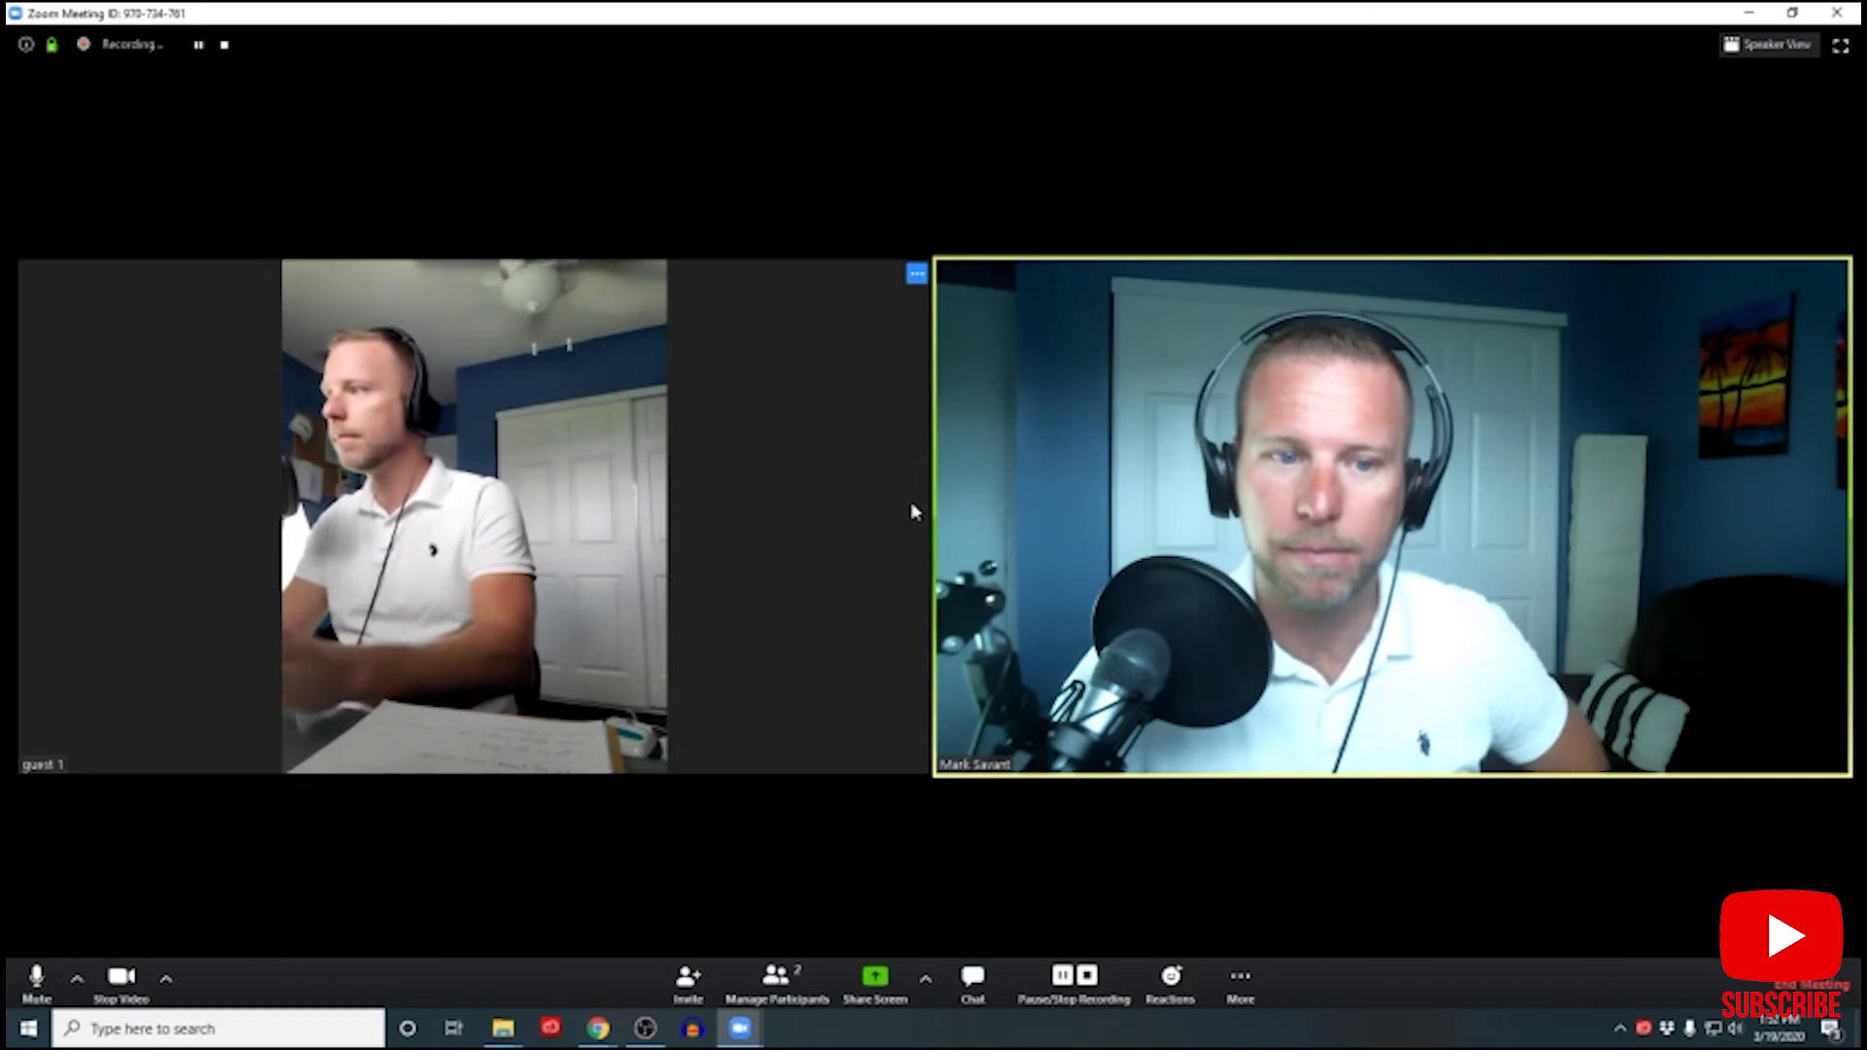
right_click(970, 403)
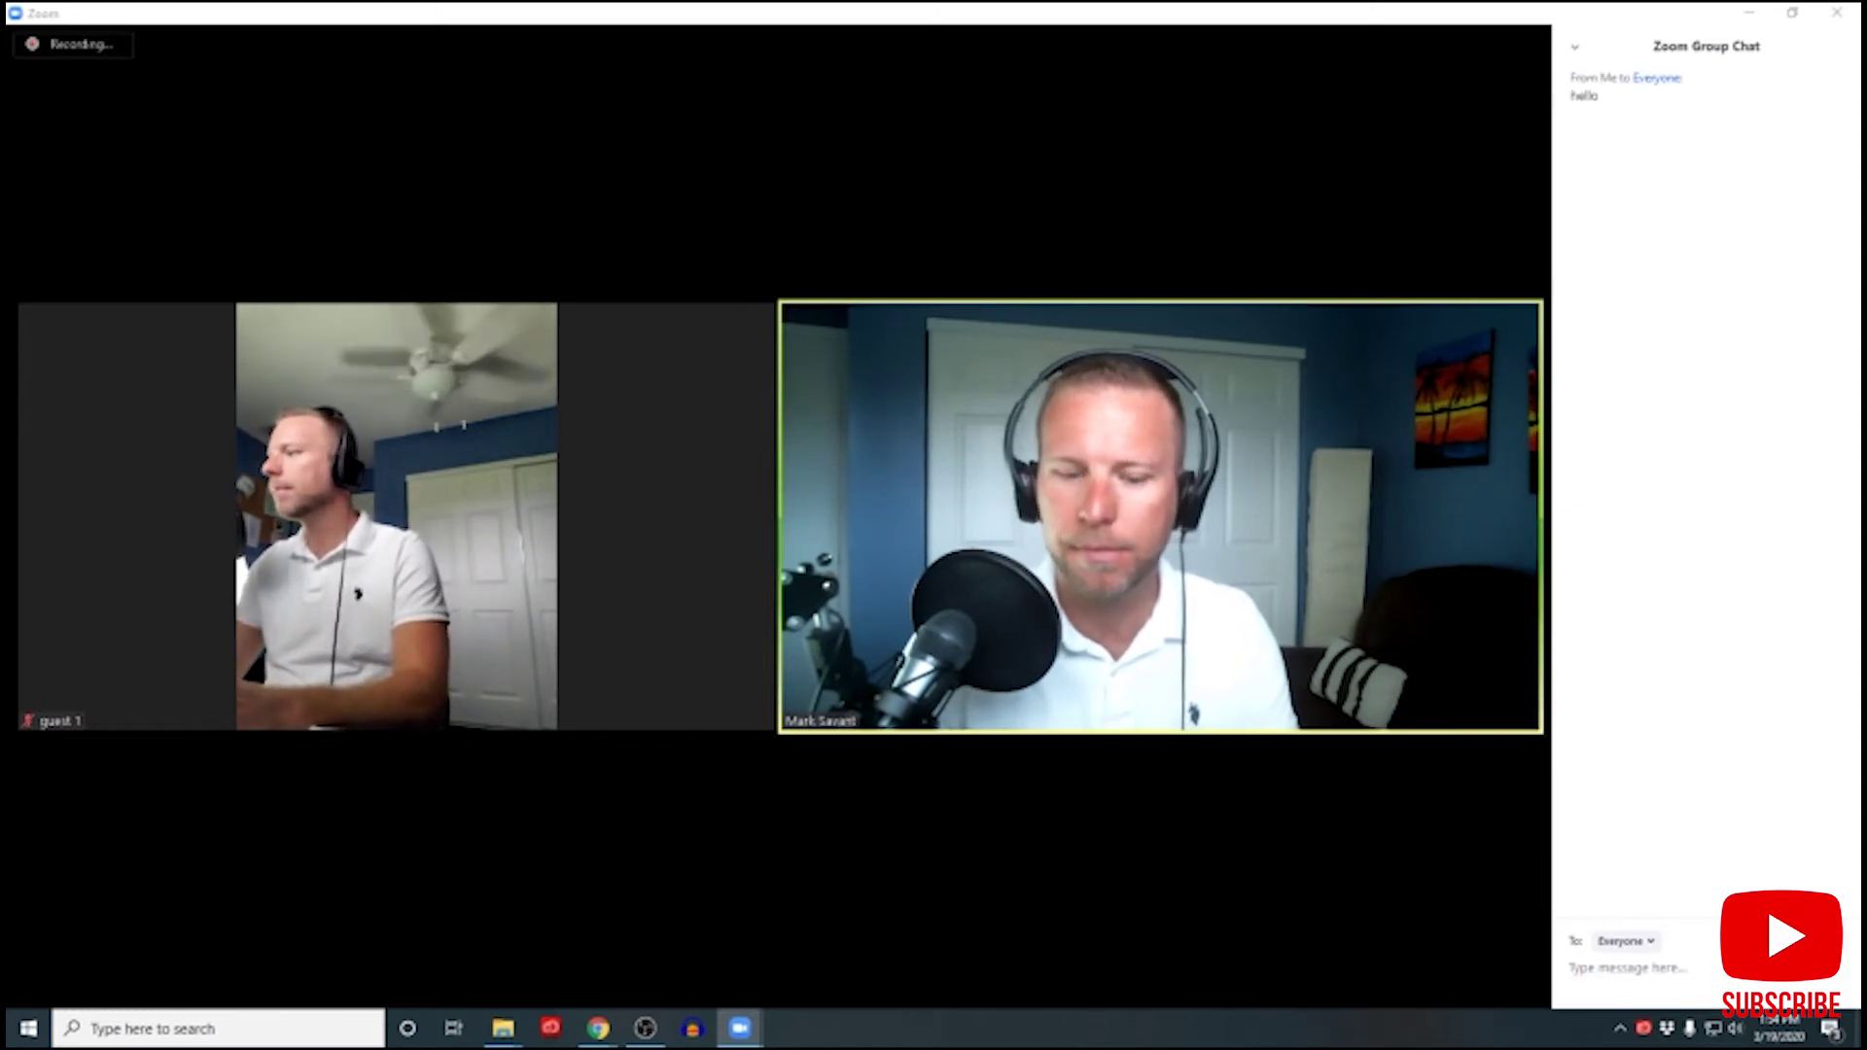
Send 'welcome' in the group chat and bring up the share-screen picker.
key(Return)
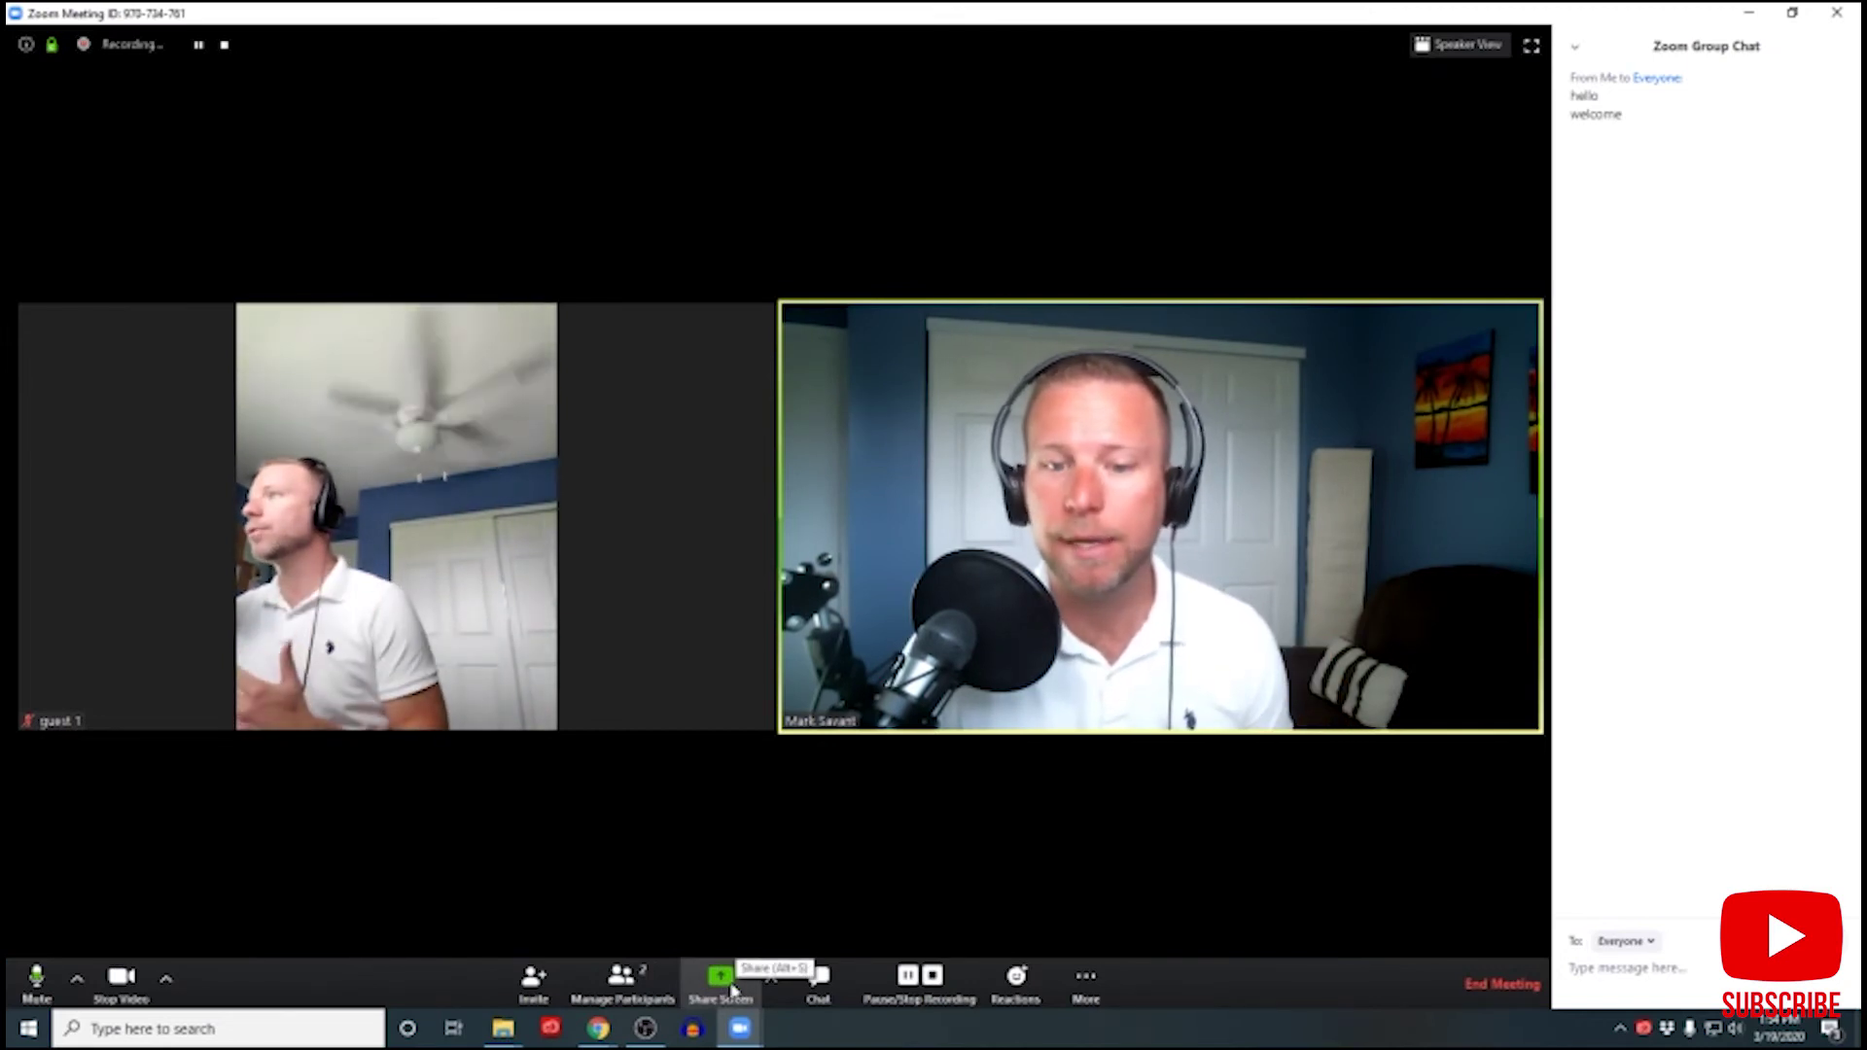
click(772, 982)
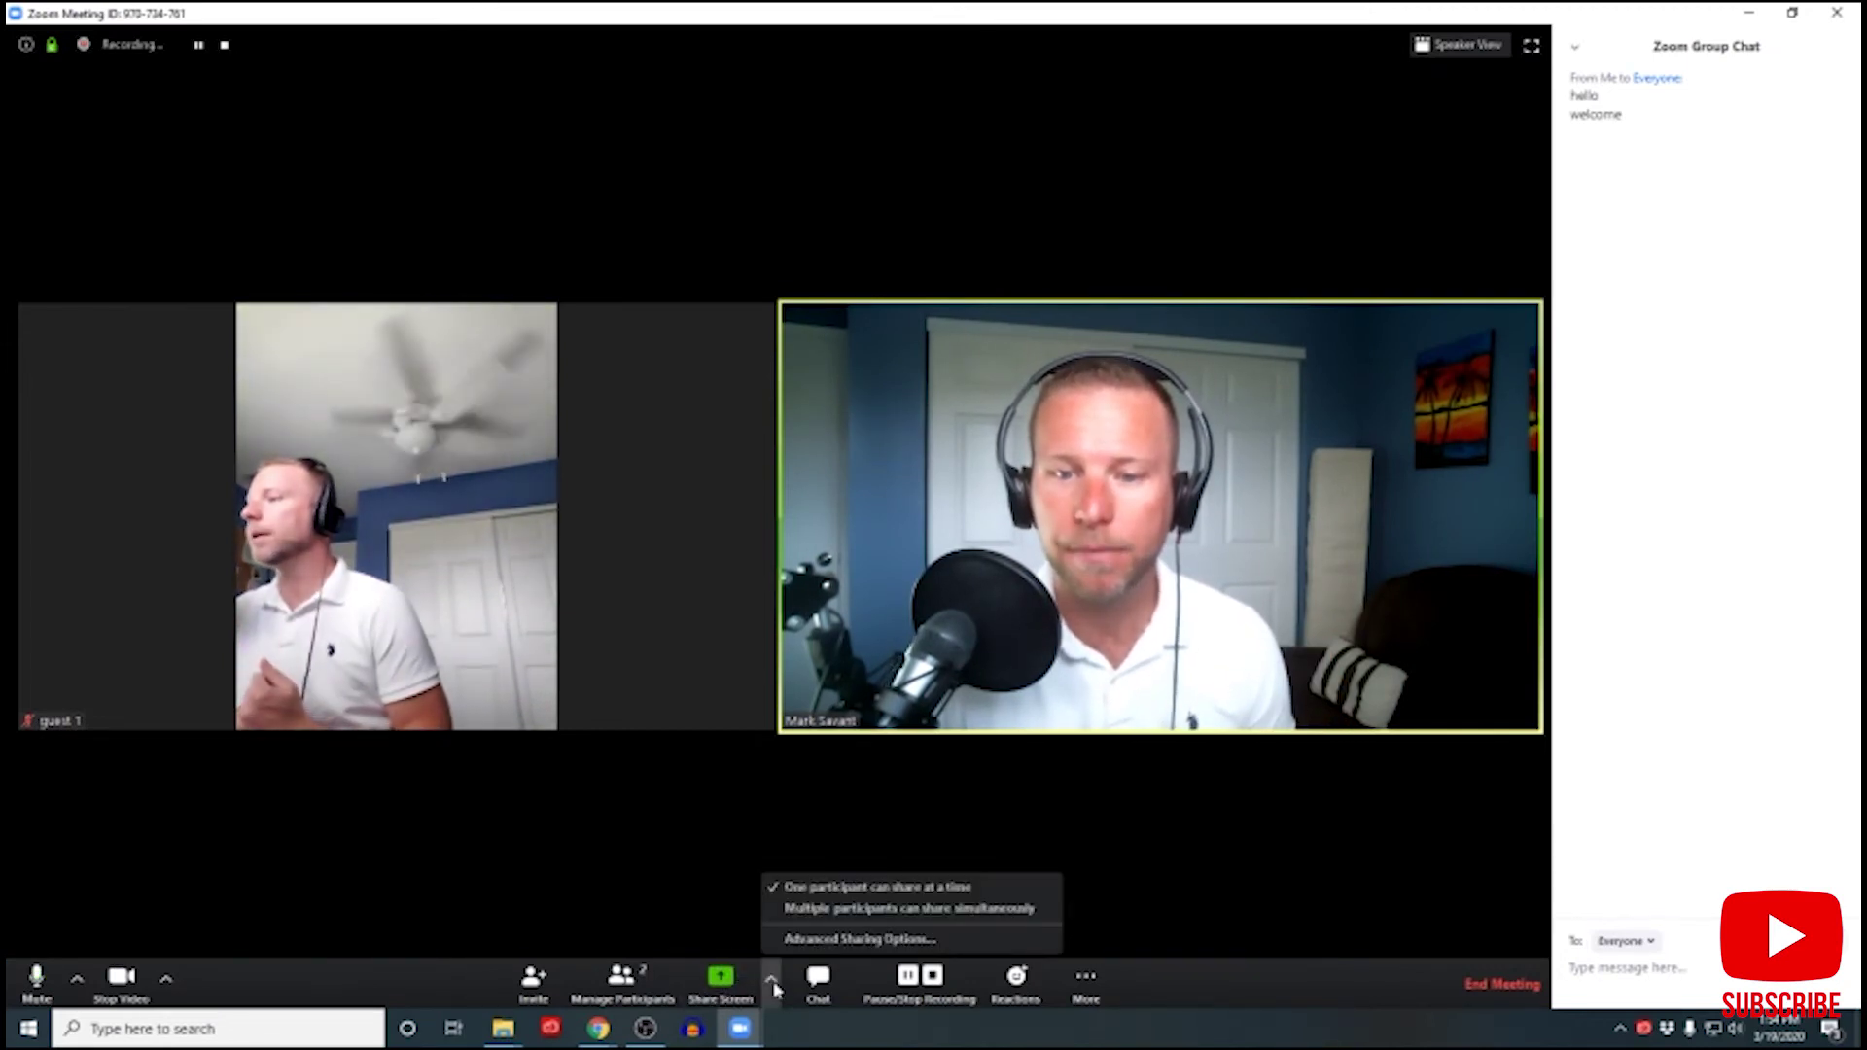
click(725, 984)
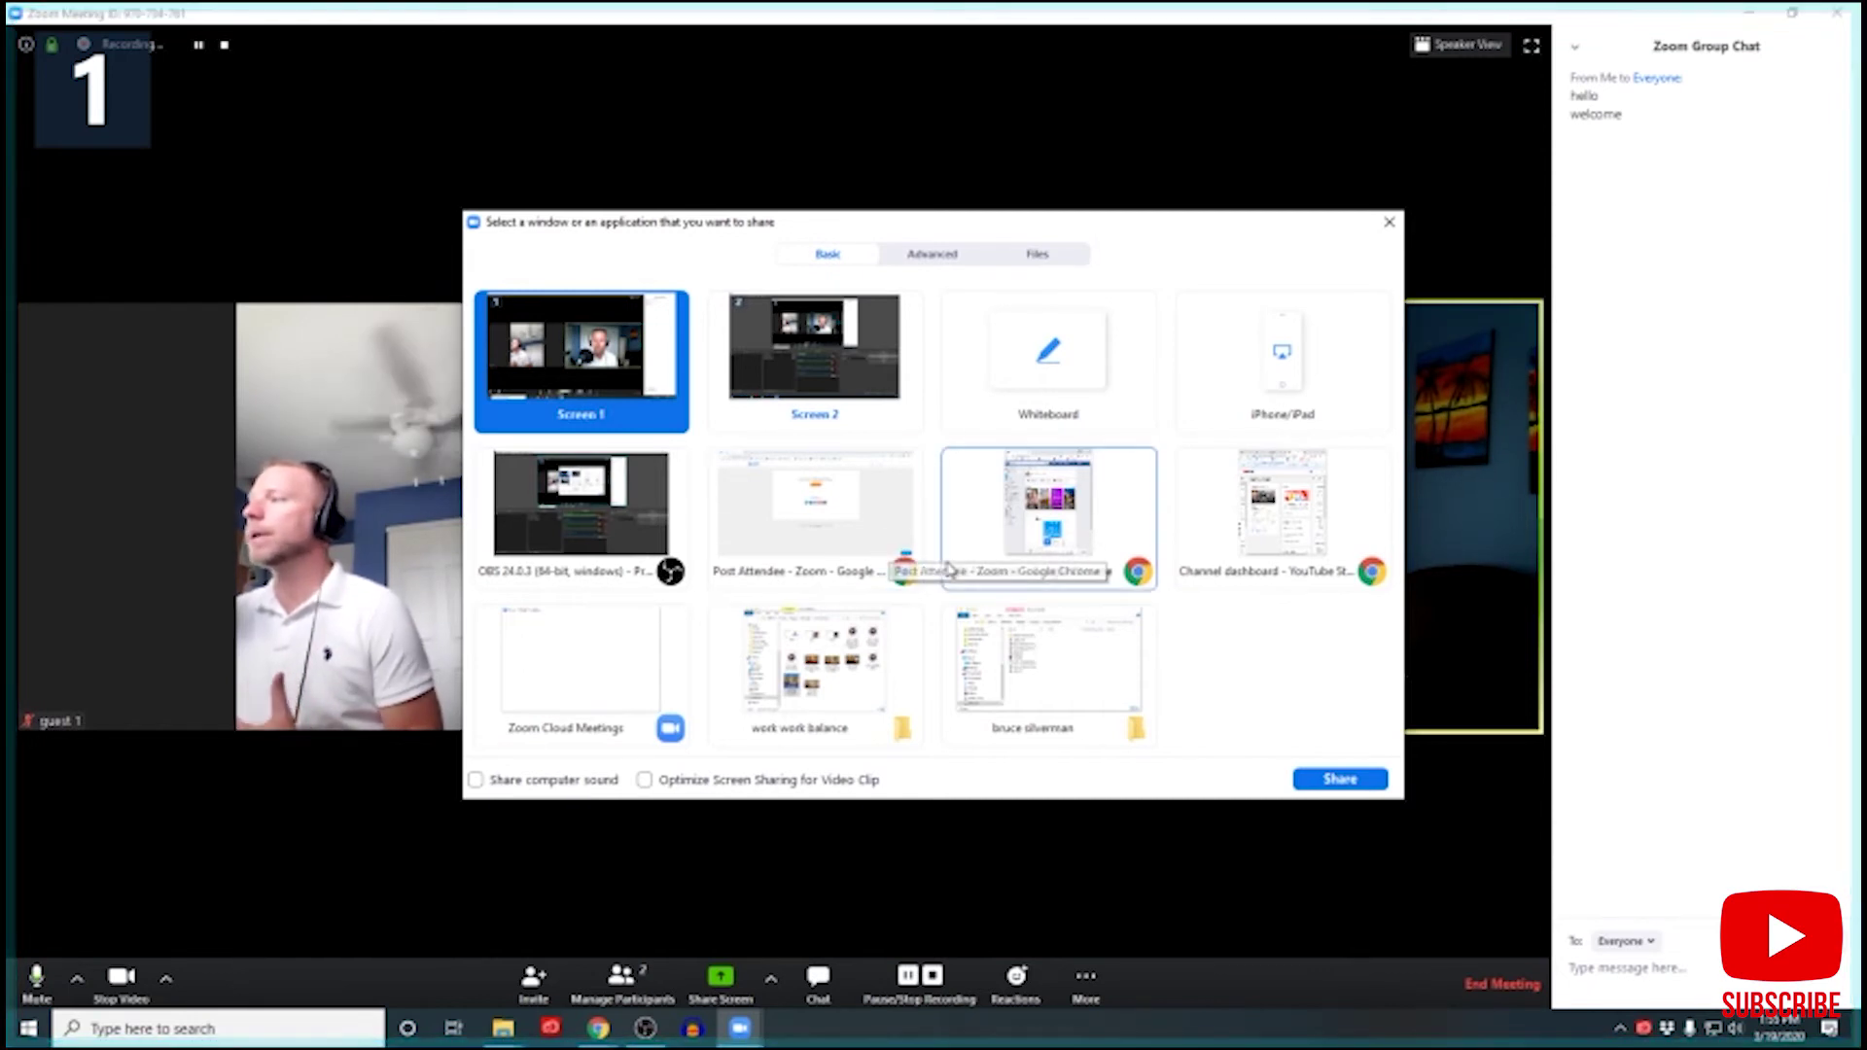
Share the 'Channel dashboard - YouTube Studio' Chrome window, then stop sharing.
click(1282, 523)
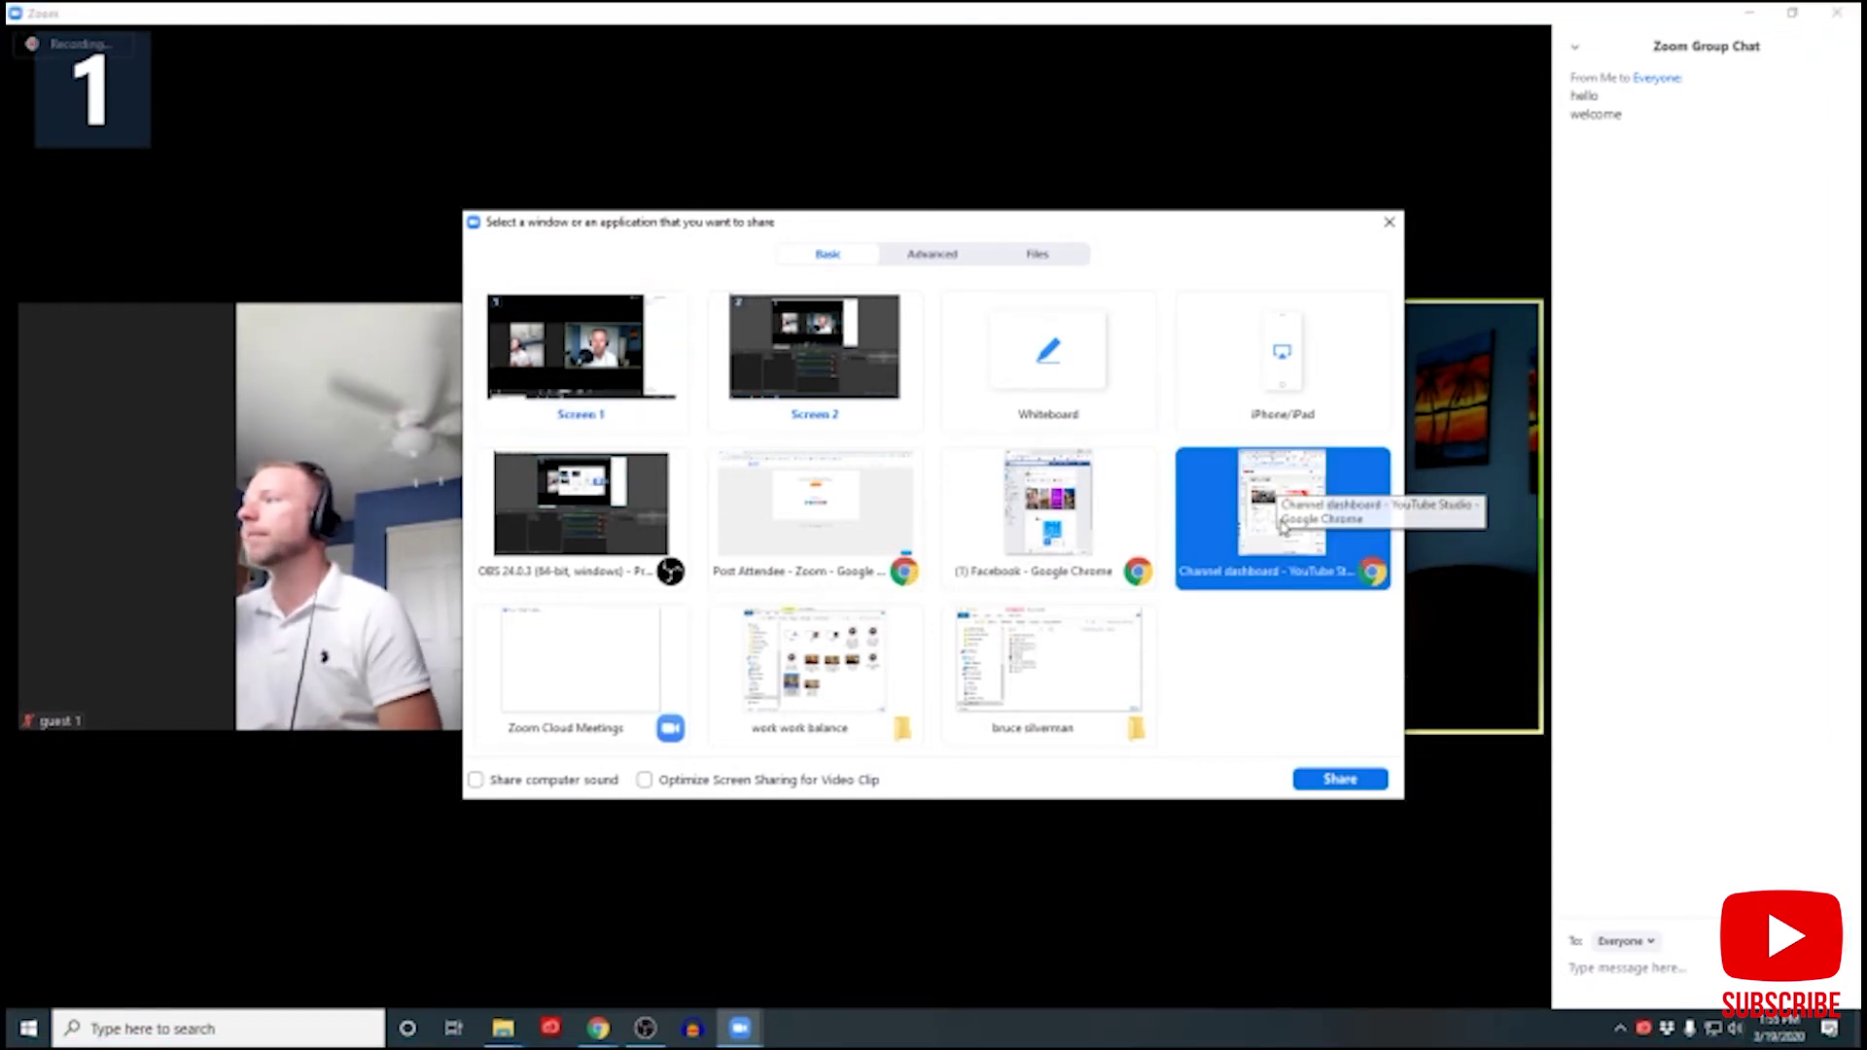
click(1342, 778)
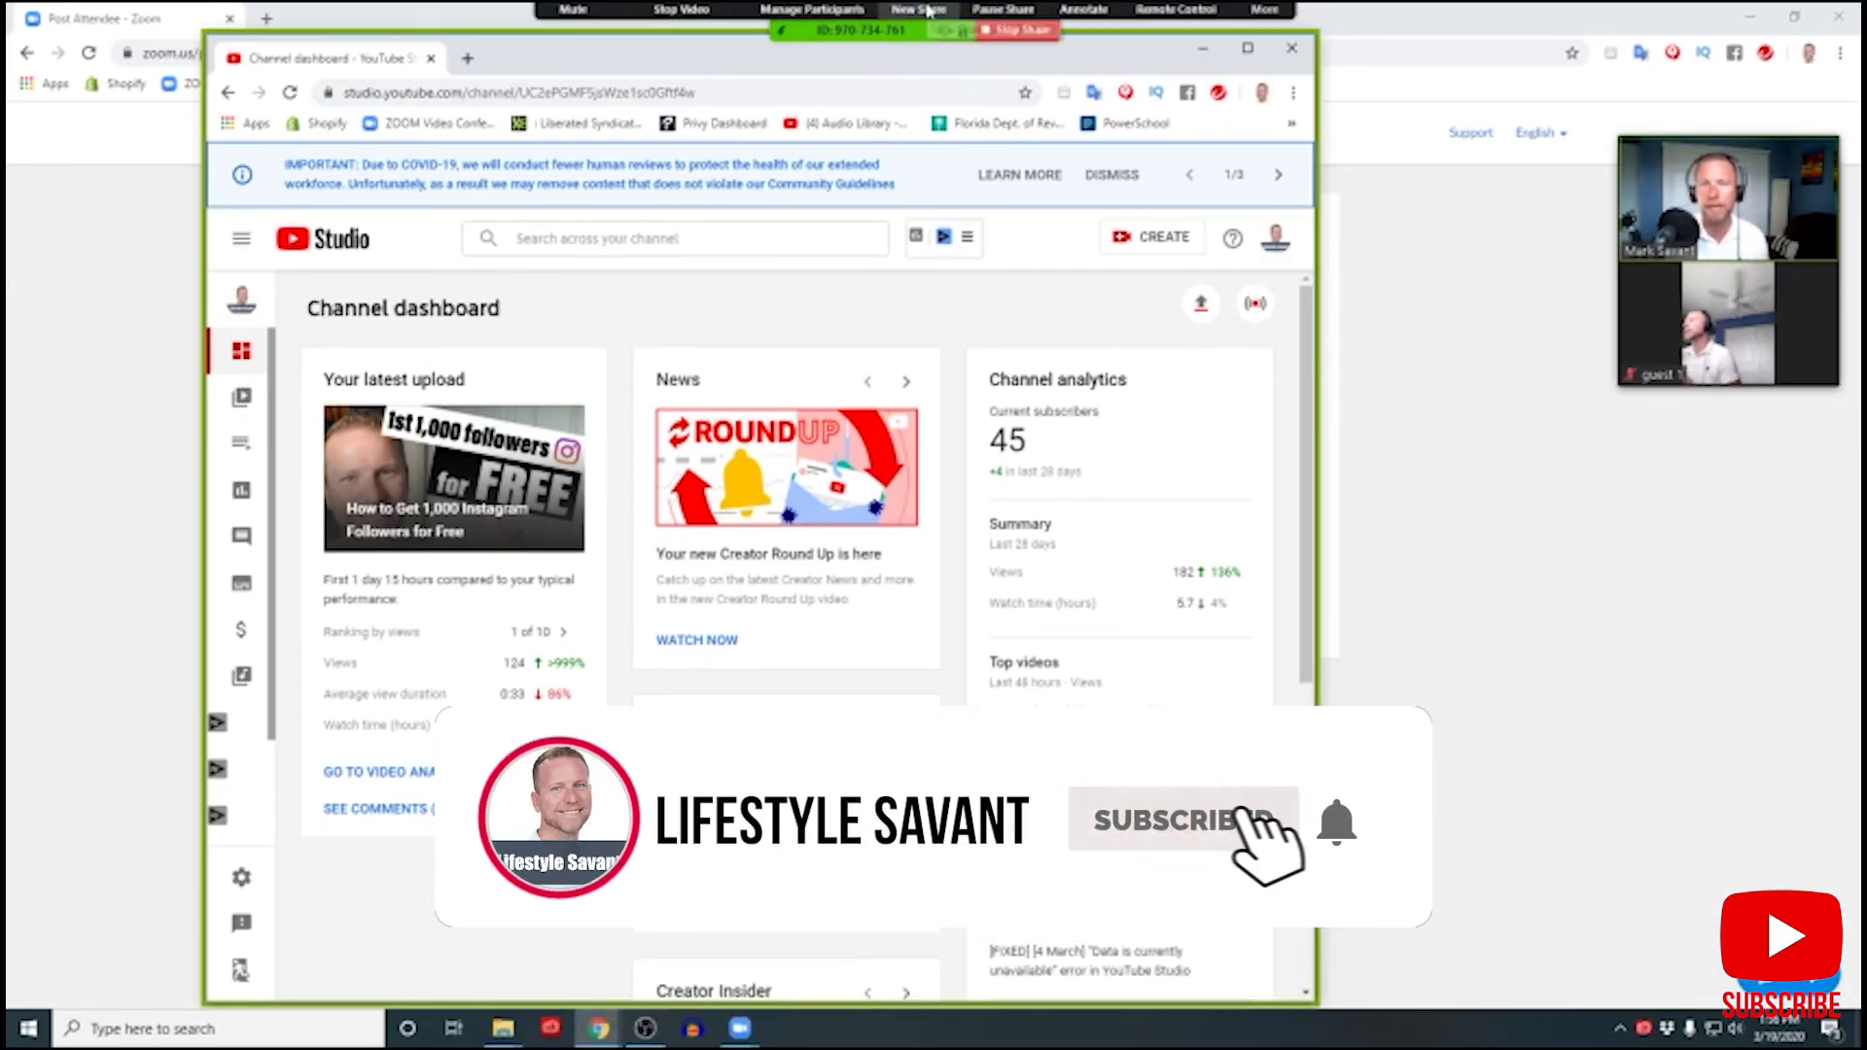
mouse_move(934, 14)
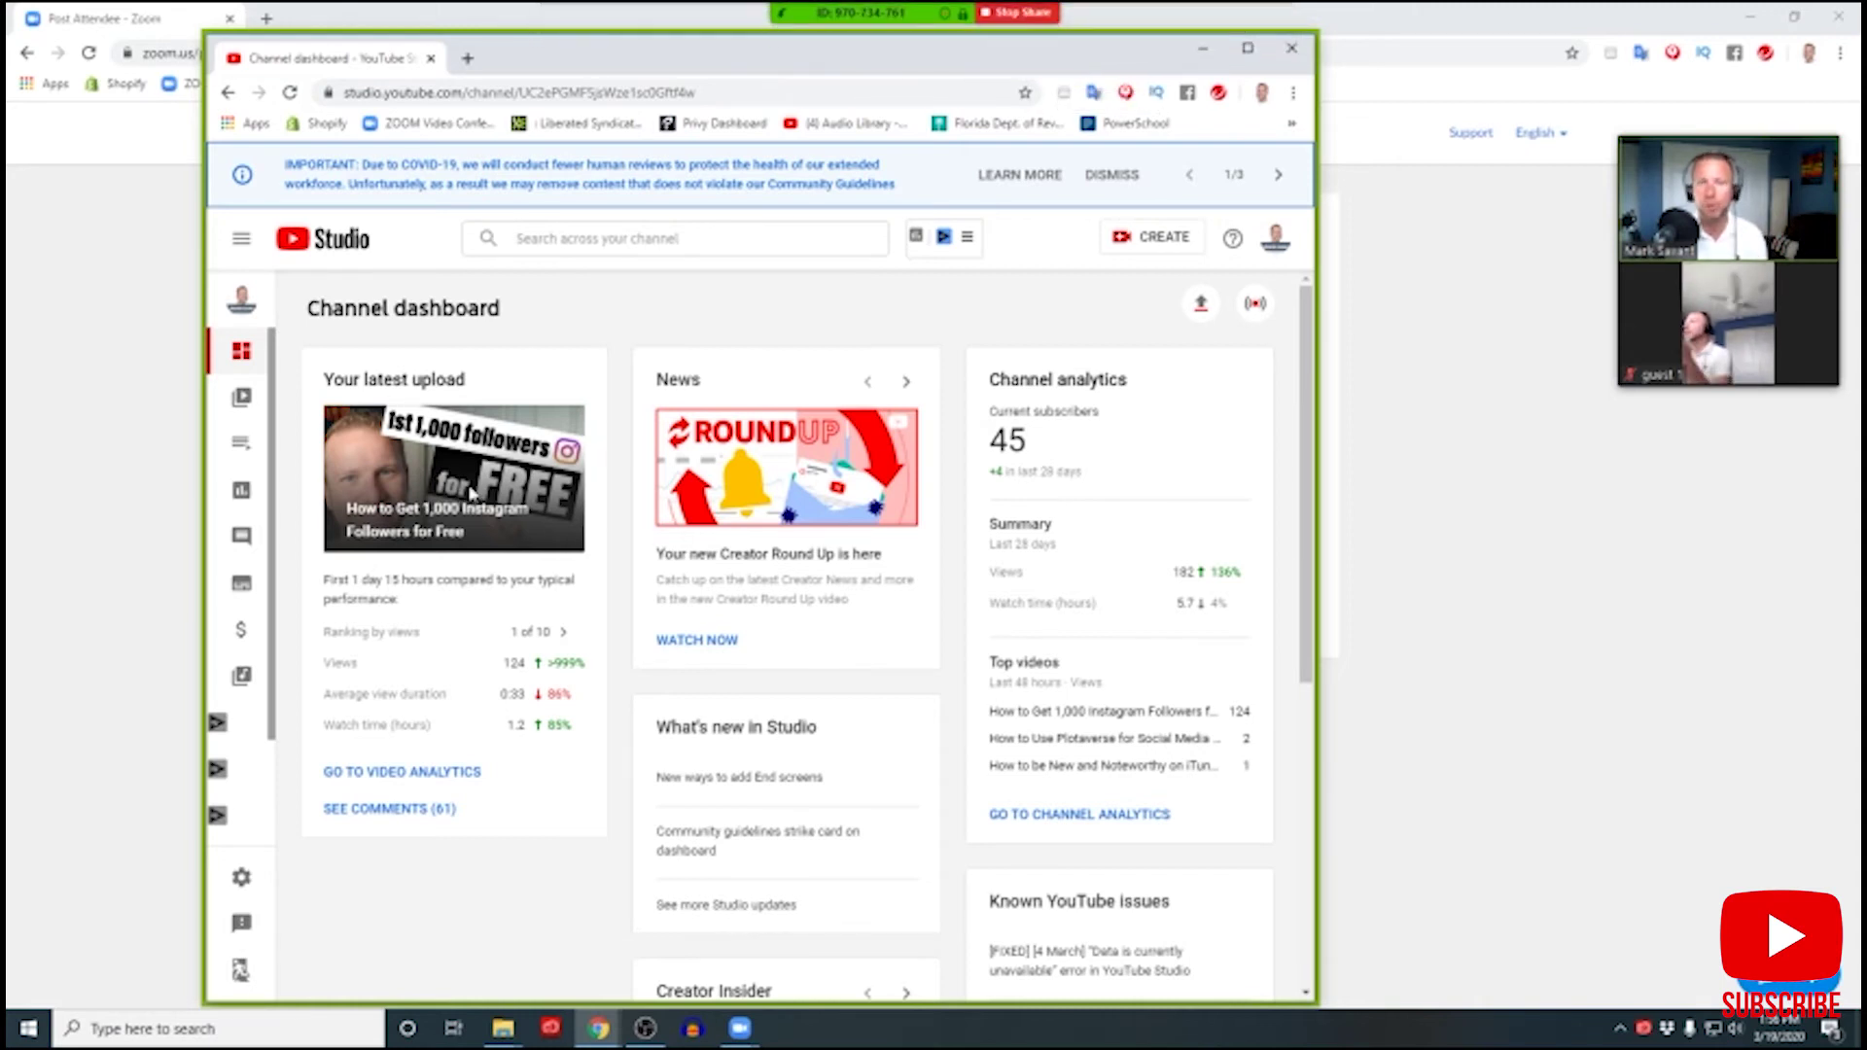
click(1019, 13)
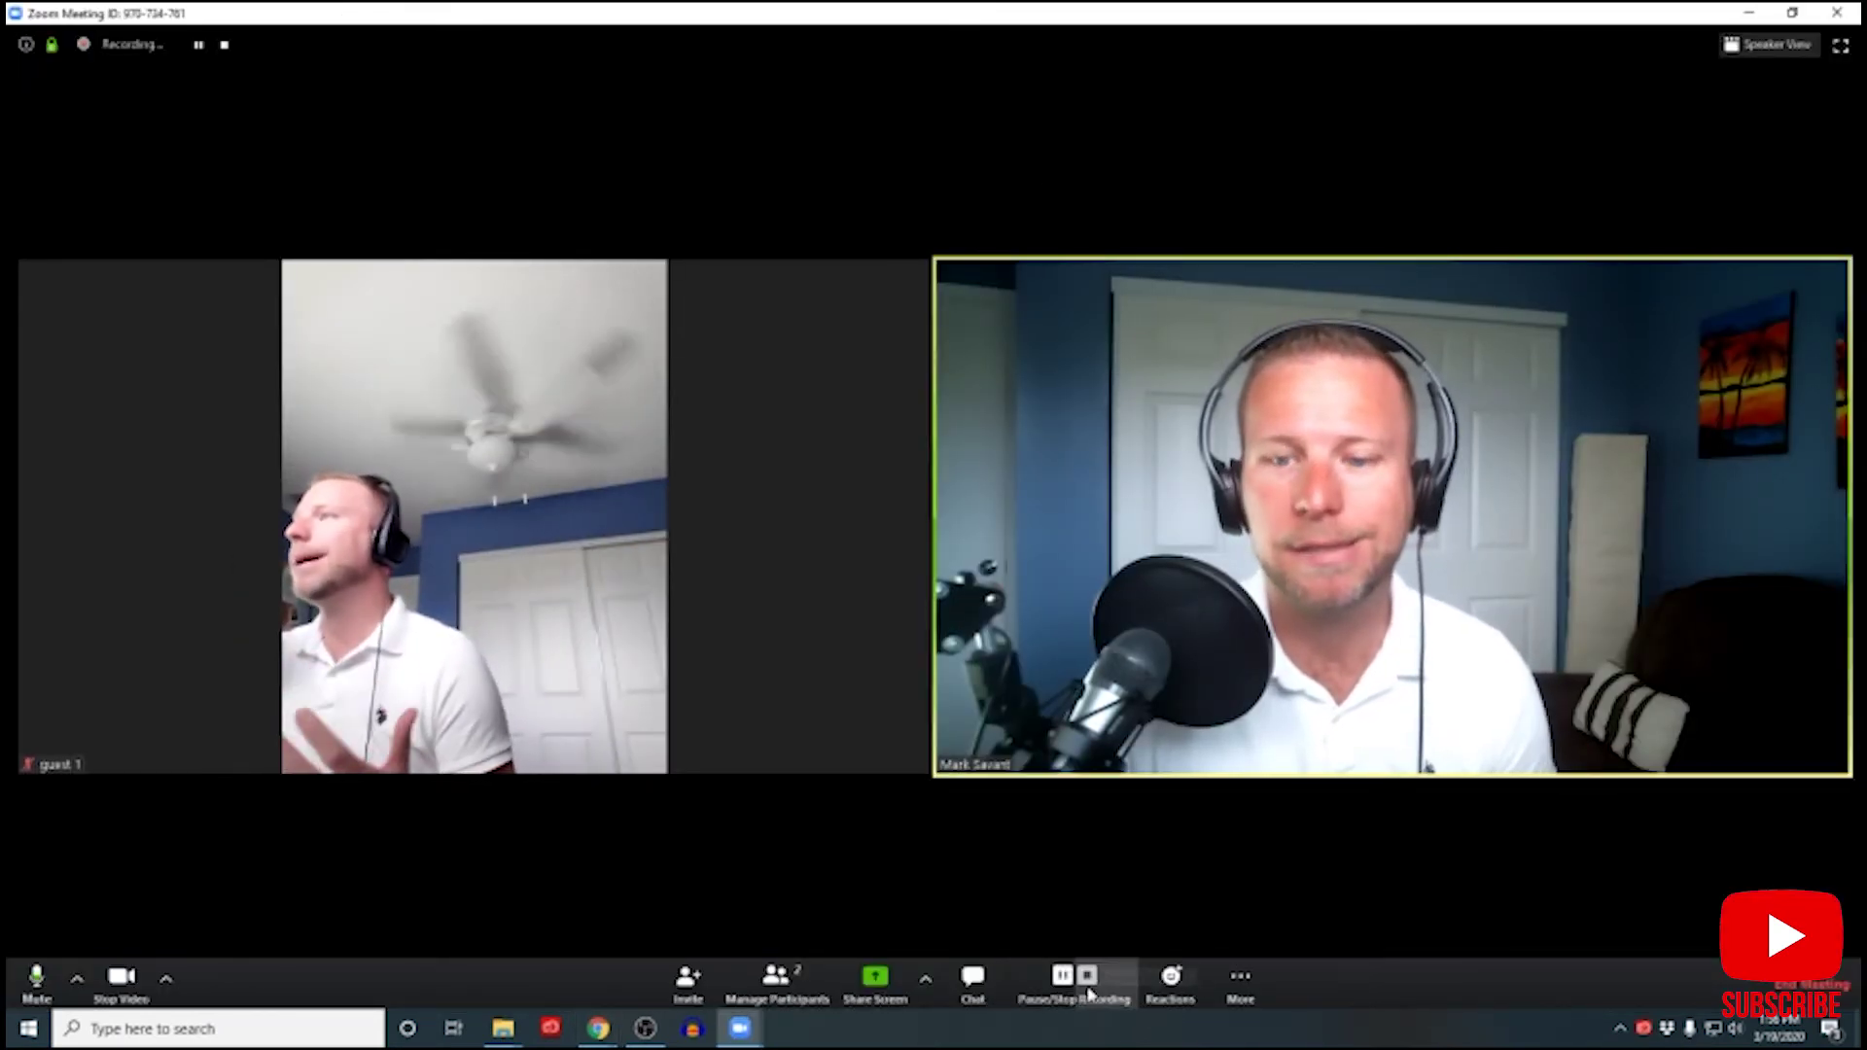
Send a thumbs-up, a clap, then another thumbs-up reaction from the Reactions menu.
click(1167, 990)
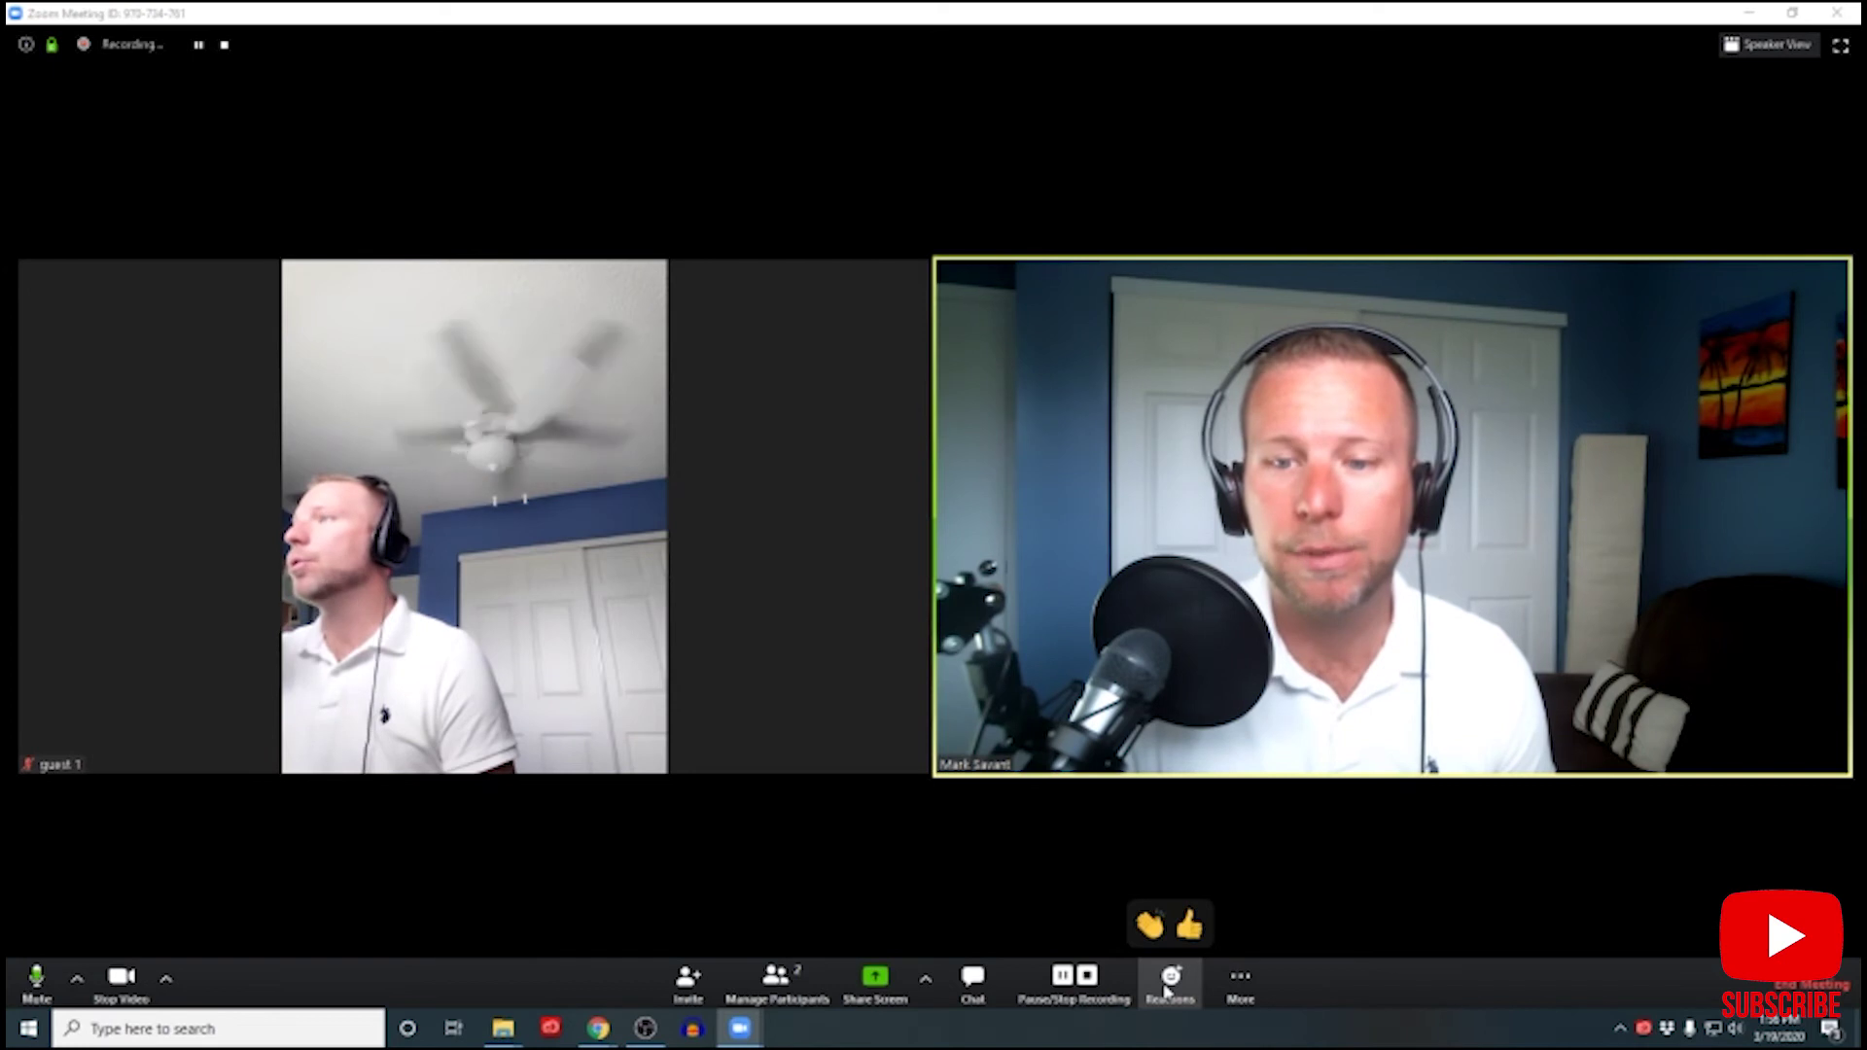
click(1189, 925)
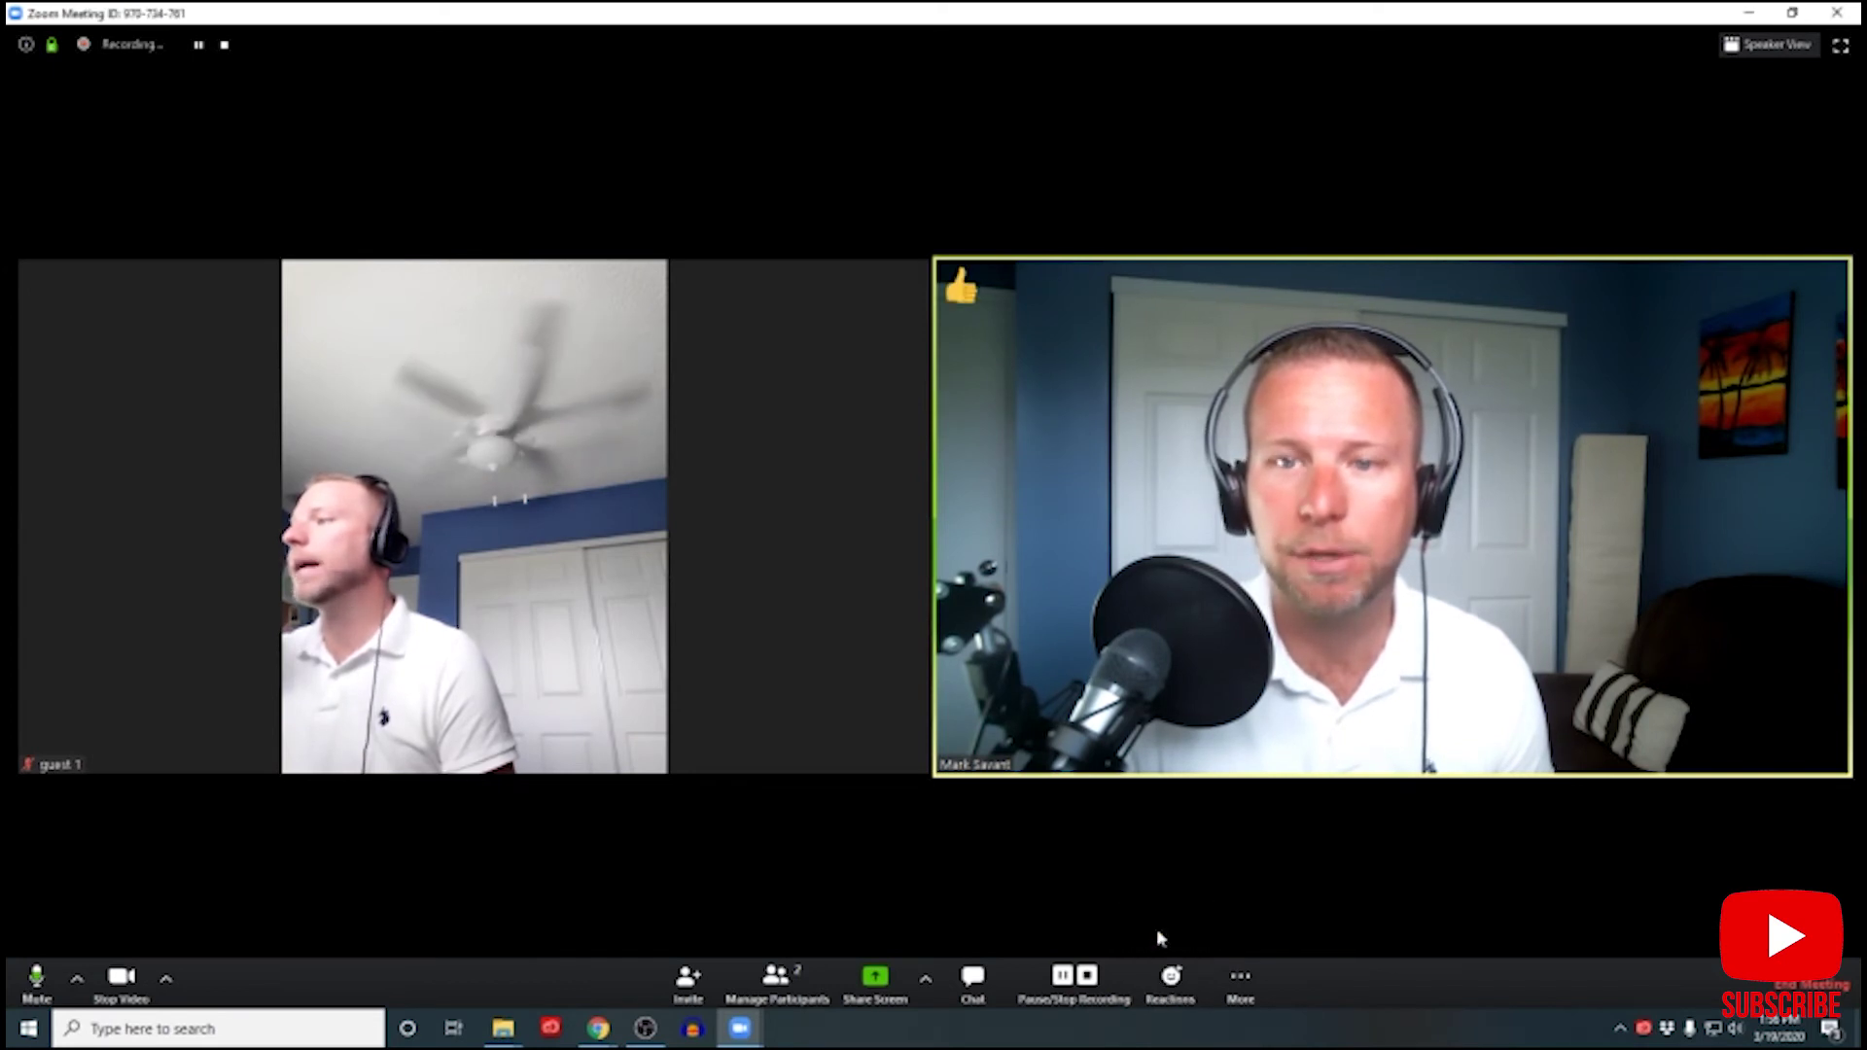
click(1172, 978)
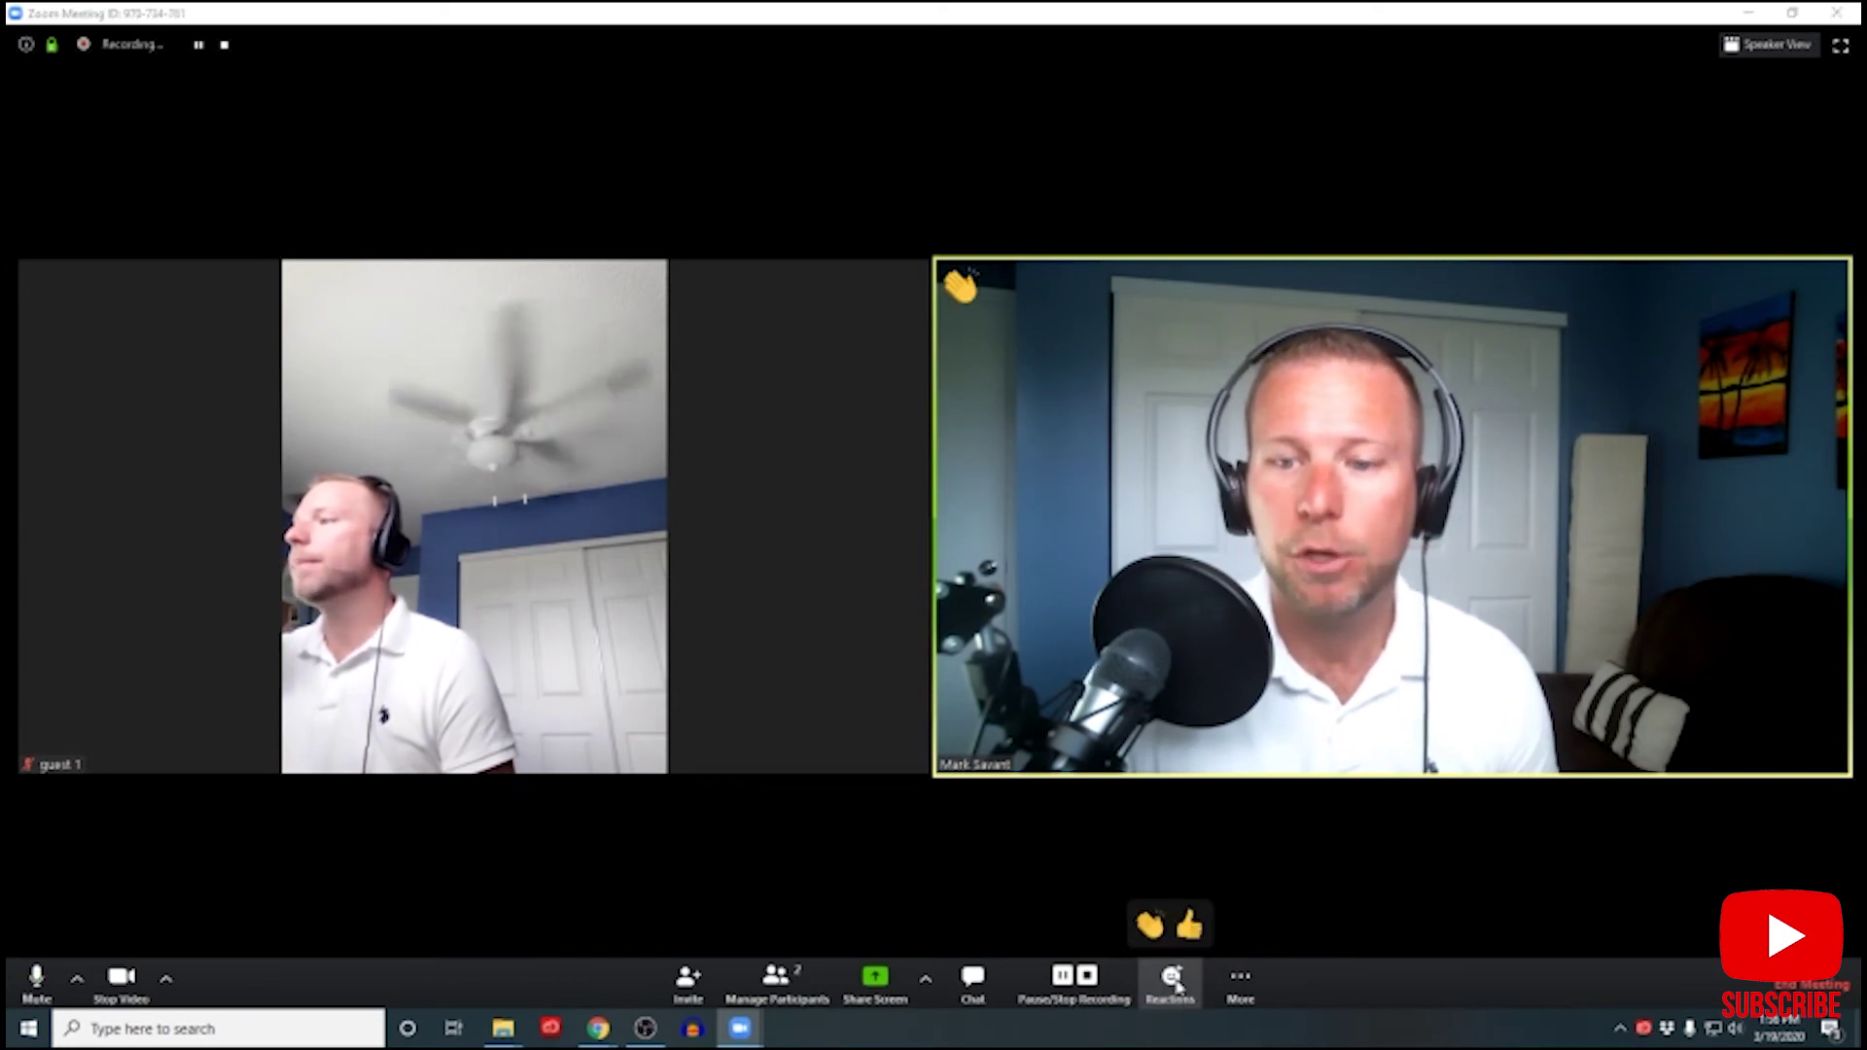
click(1191, 925)
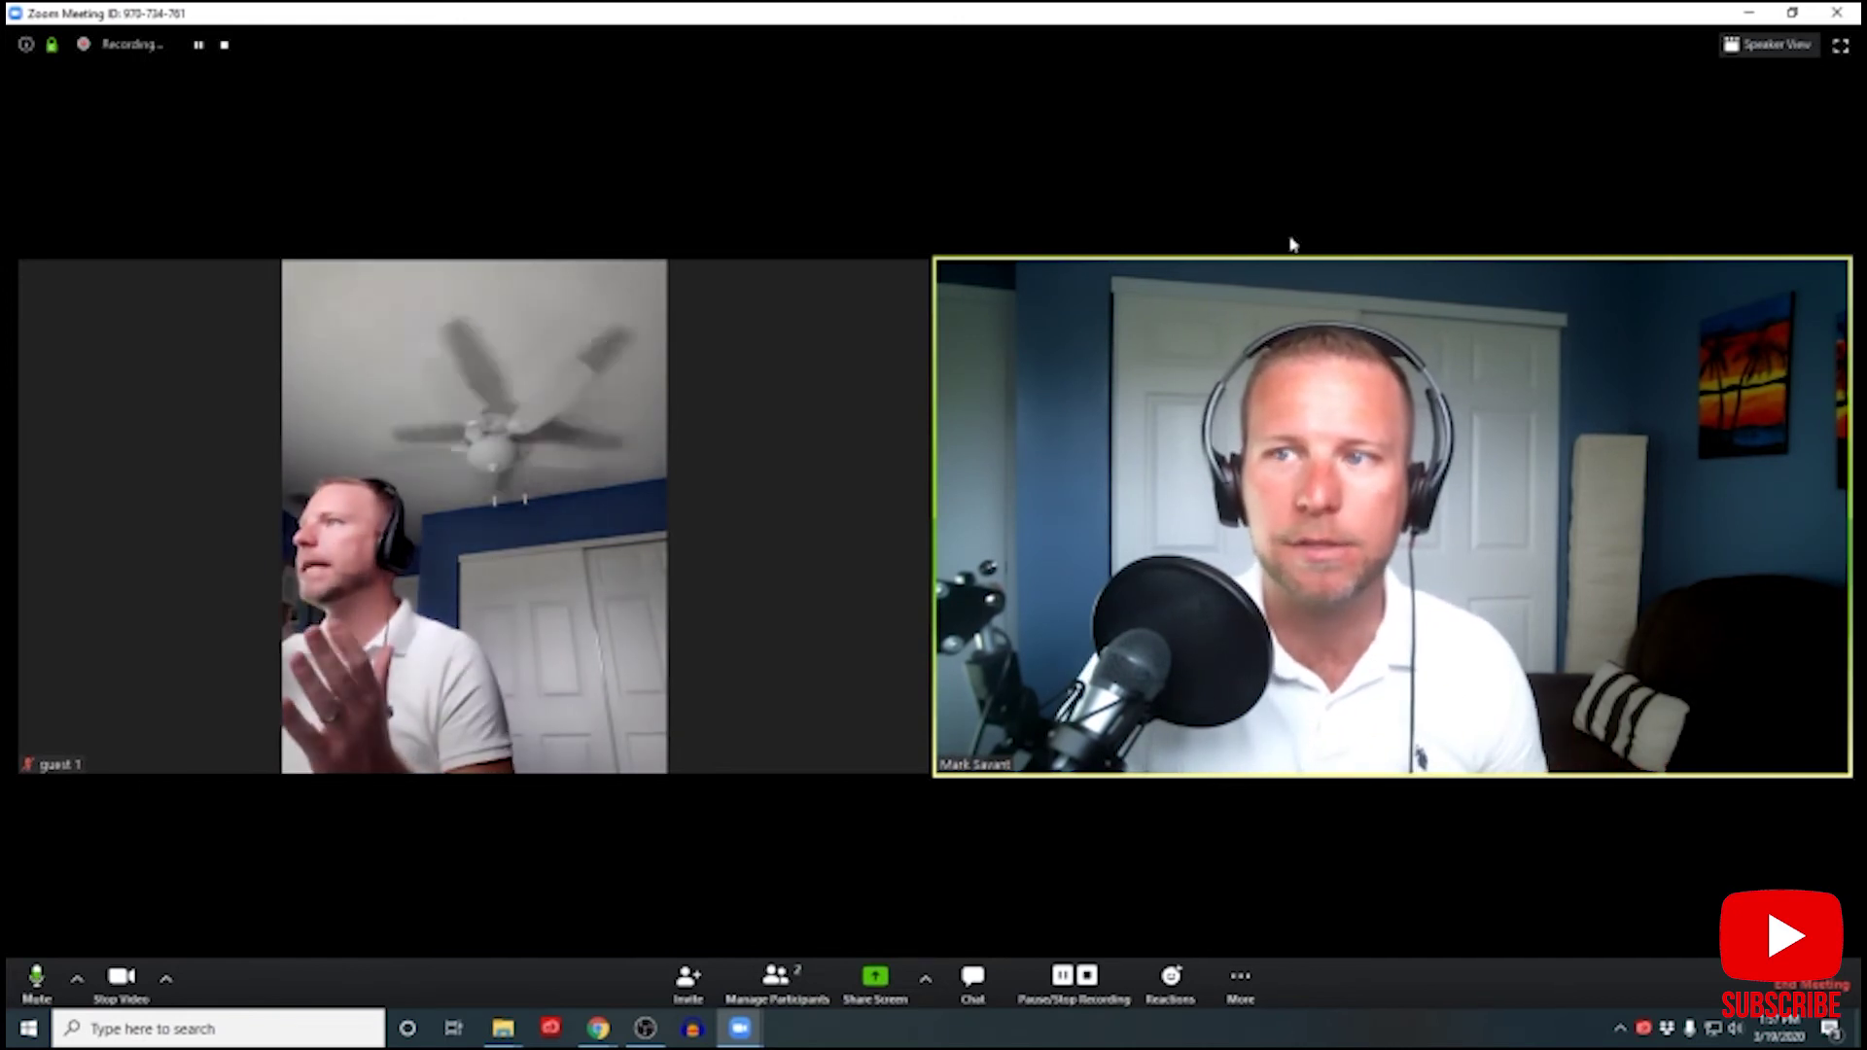
click(1765, 49)
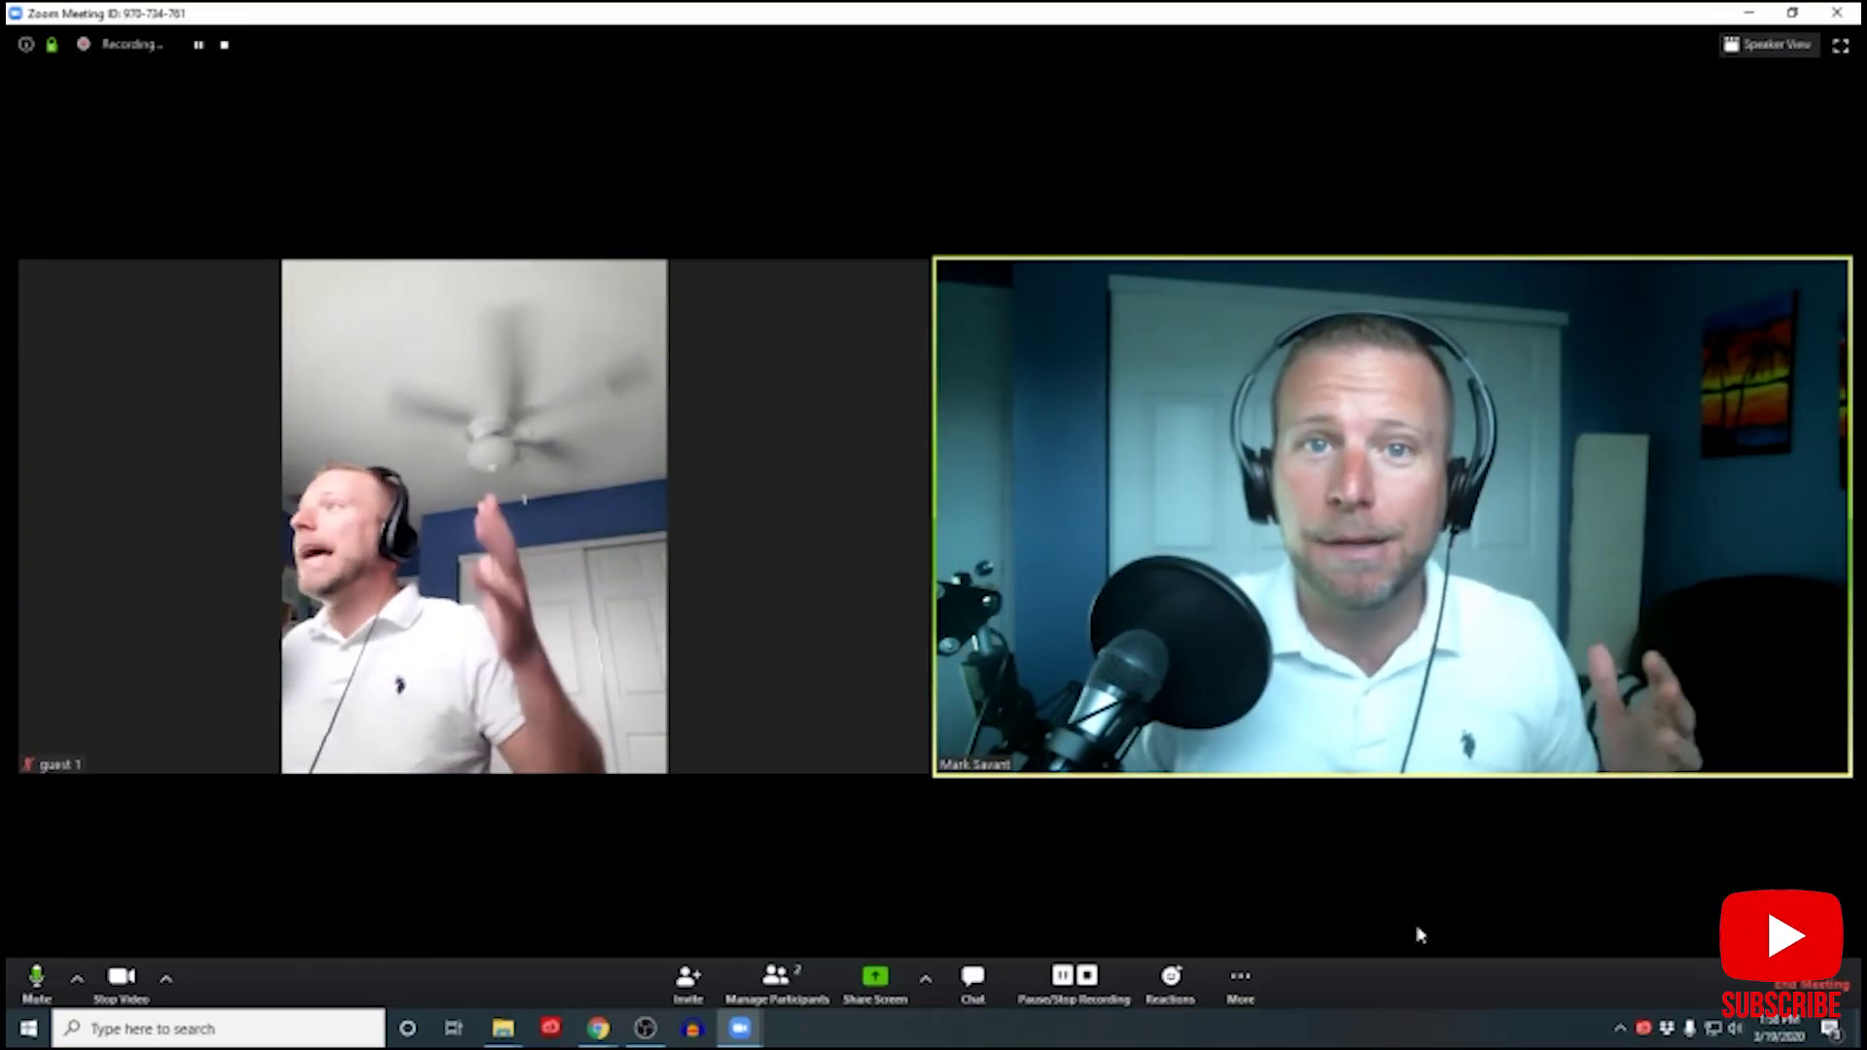
Bring up the End Meeting confirmation offering end for all, leave, or cancel.
click(1838, 994)
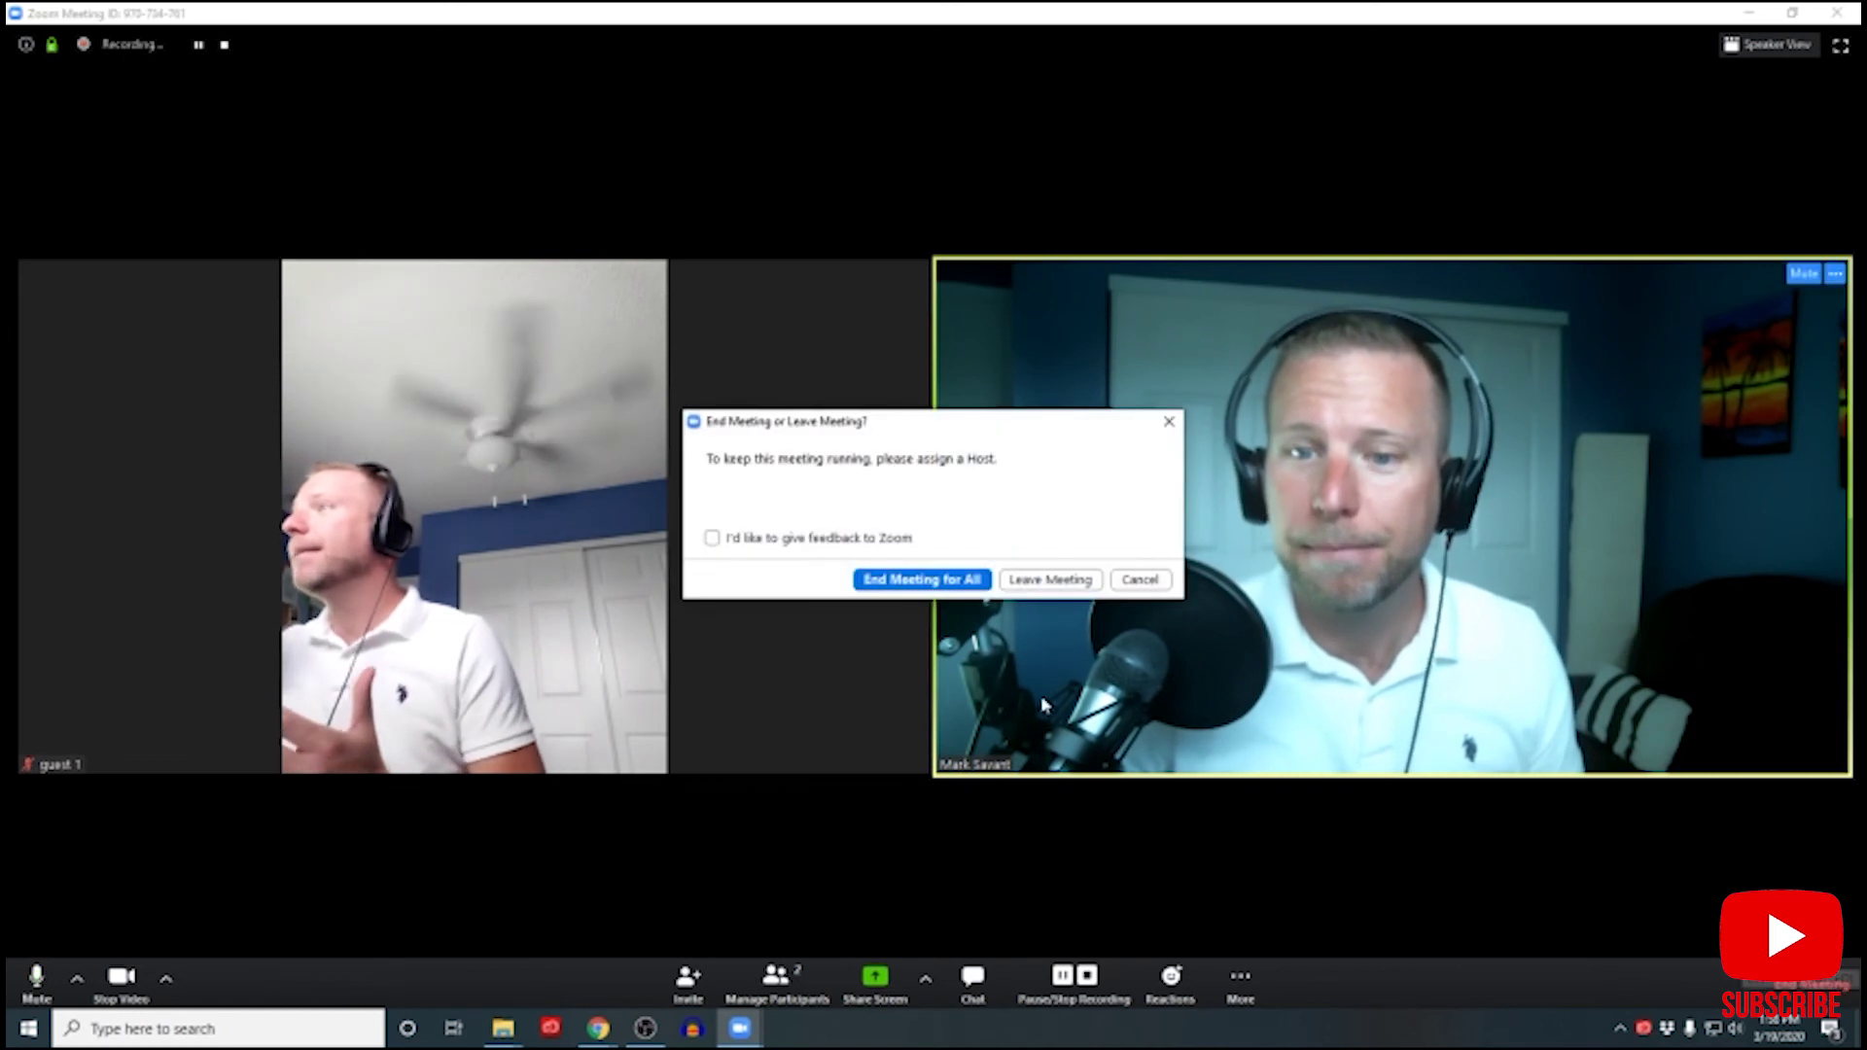